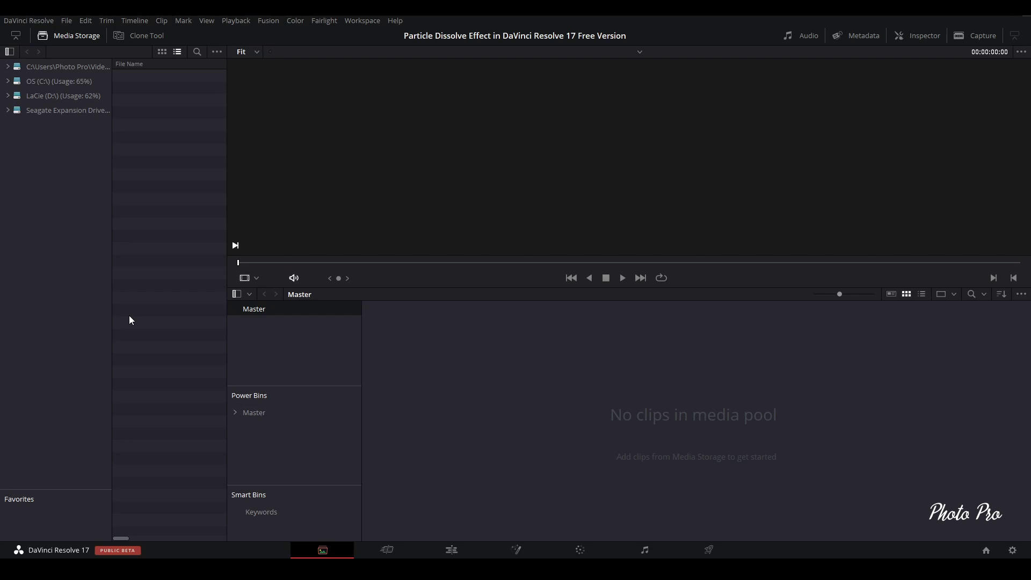
- Switch to the Edit page and open the Effects Library on Toolbox > Effects
left_click(451, 549)
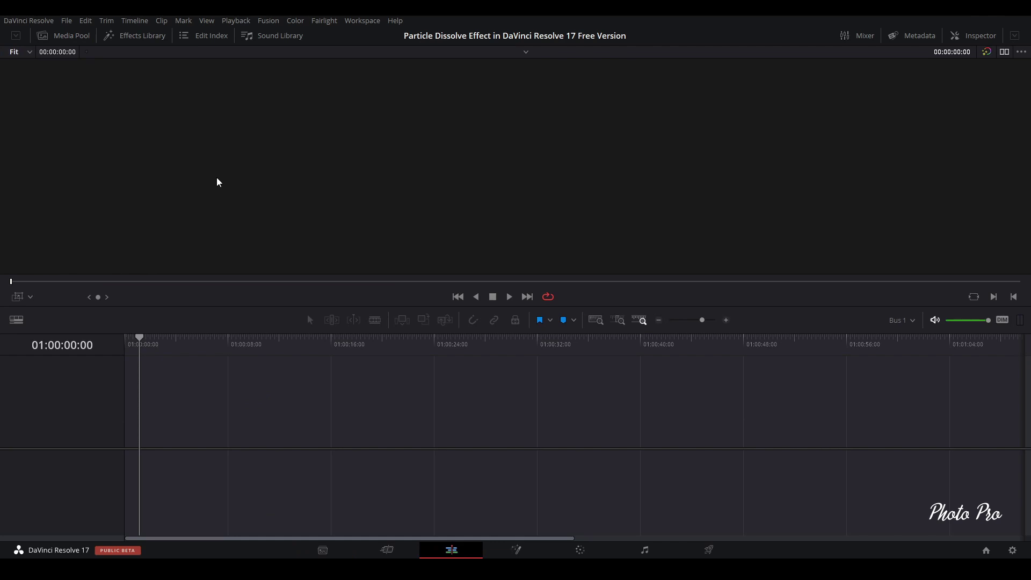
left_click(141, 41)
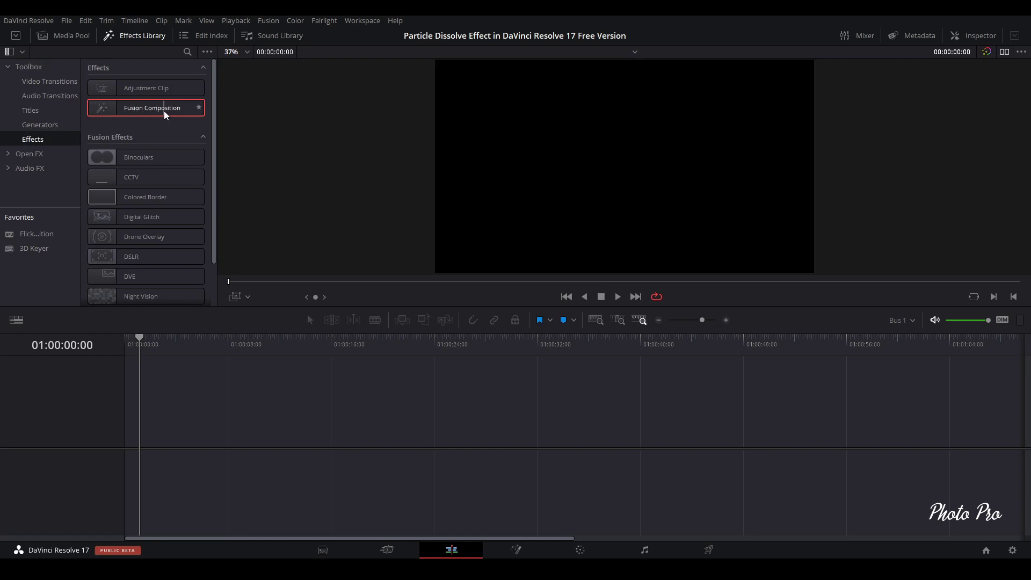
- Drop a Fusion Composition clip onto V1, leaving its five-second duration unchanged
left_click_drag(148, 107, 161, 441)
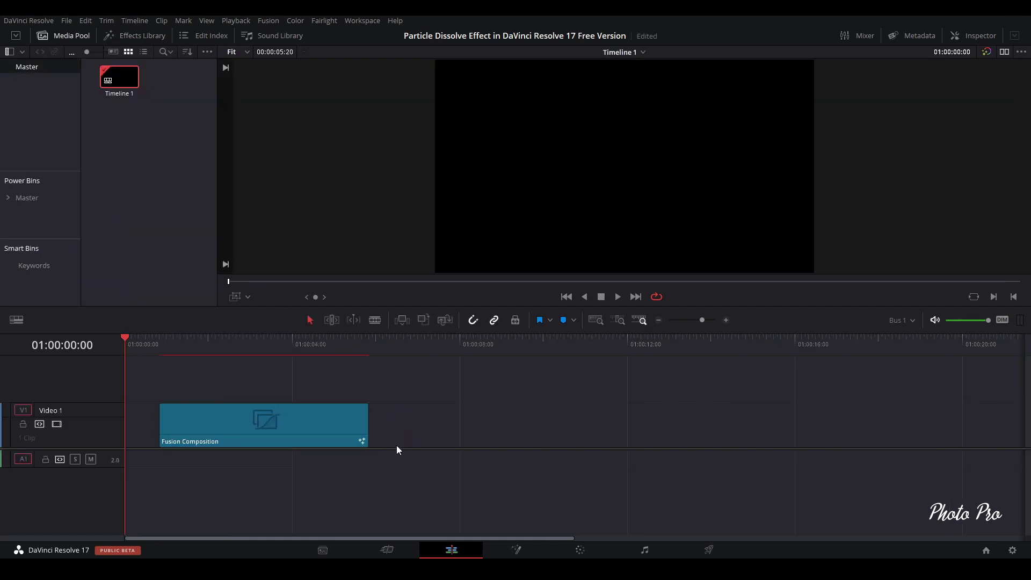
left_click(283, 440)
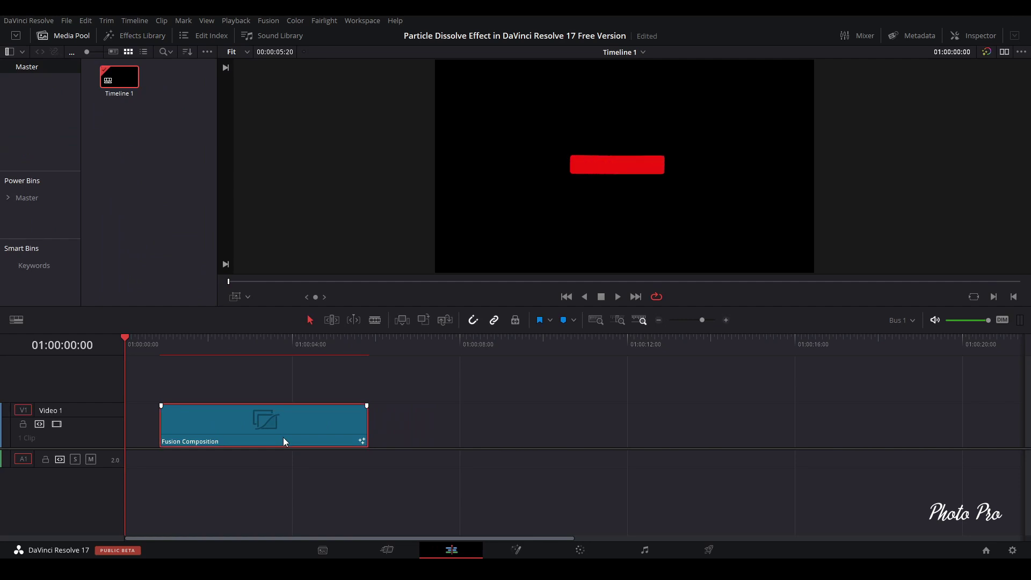
key("ctrl+d")
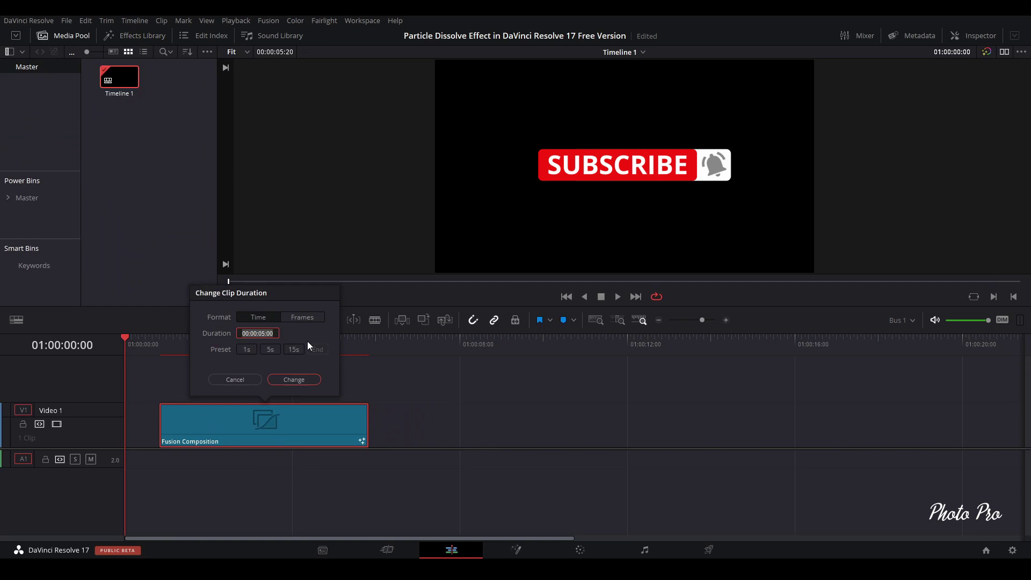
left_click(249, 378)
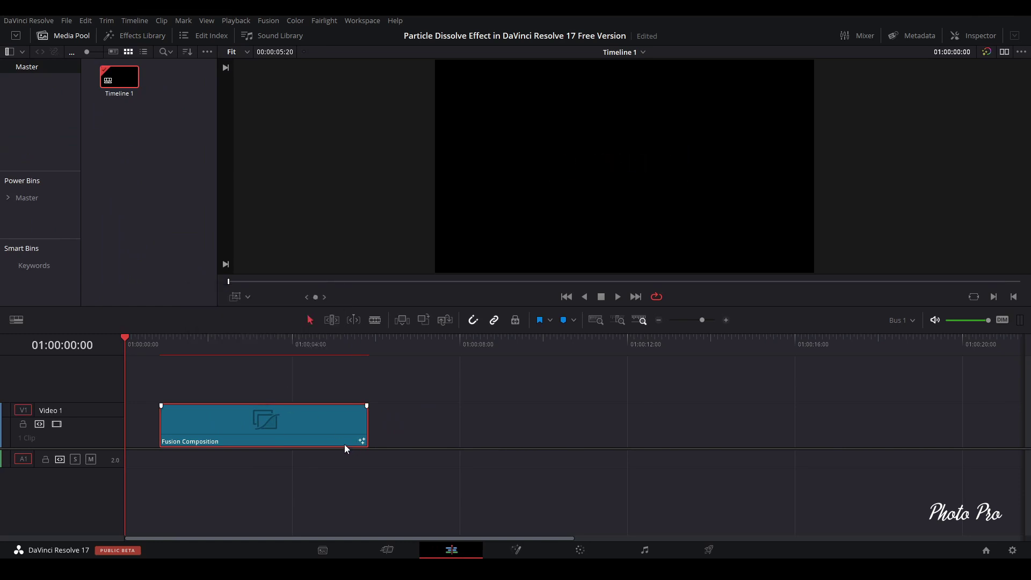
left_click(24, 21)
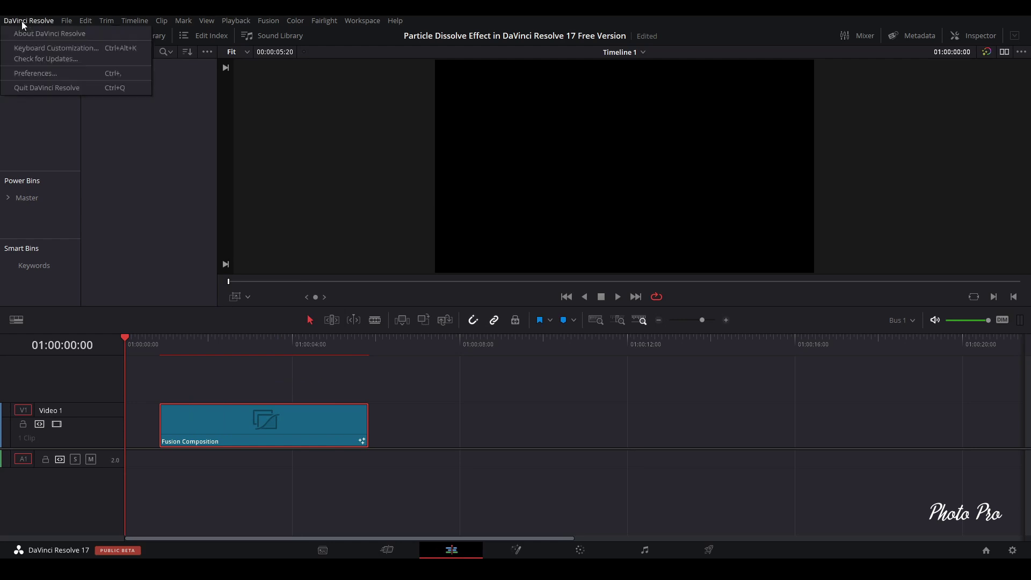
left_click(26, 71)
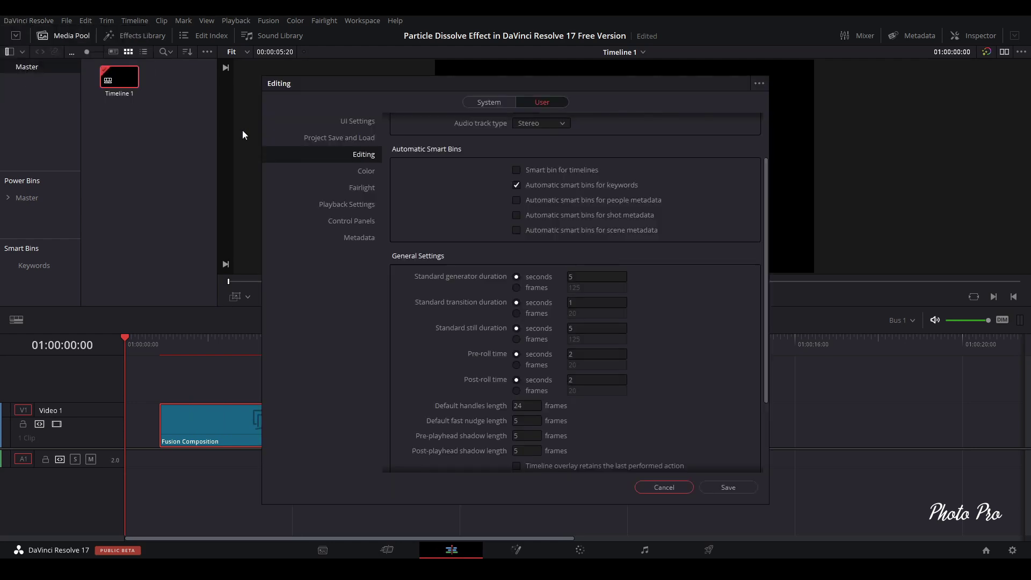
left_click(475, 102)
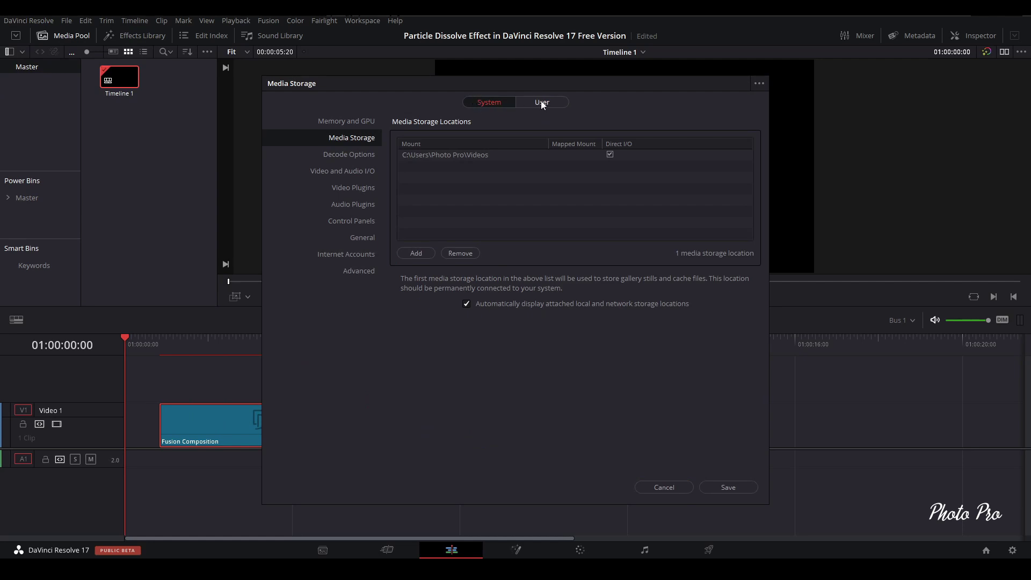
left_click(540, 101)
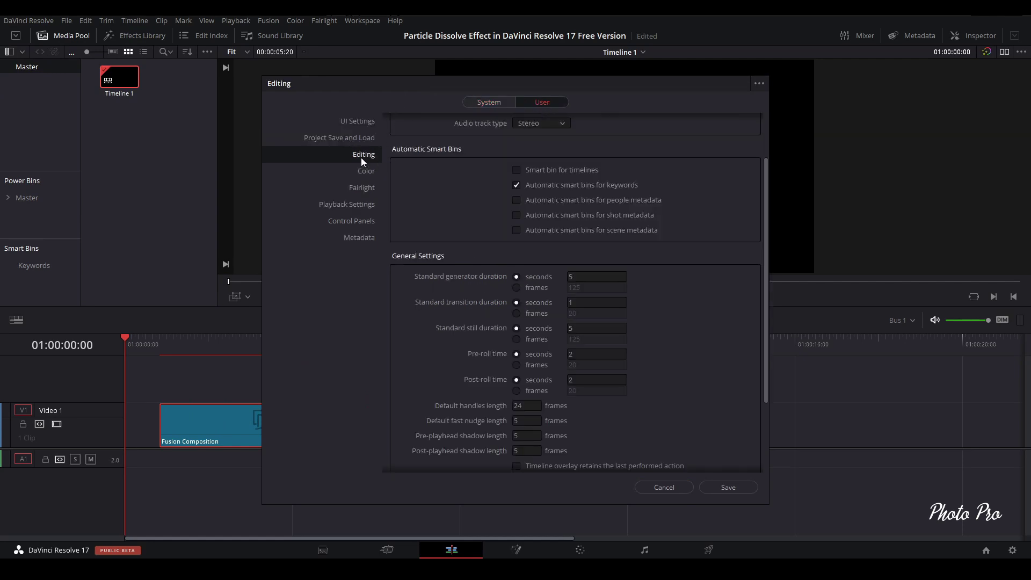
left_click(570, 277)
type("10")
left_click(665, 489)
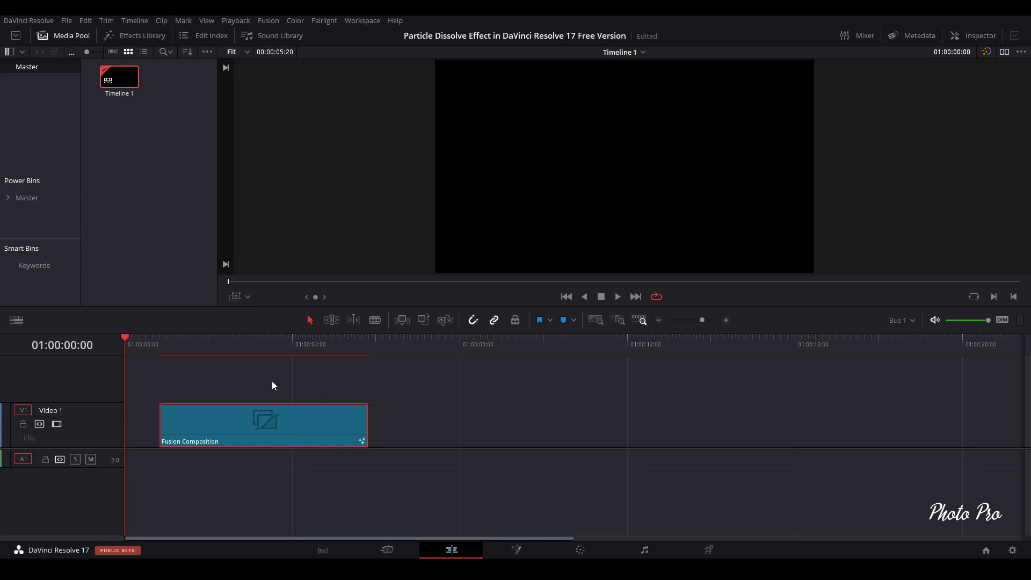
- Nudge the composition clip earlier, park the playhead at 01:00:02:19, and enter Fusion
left_click_drag(231, 422, 219, 426)
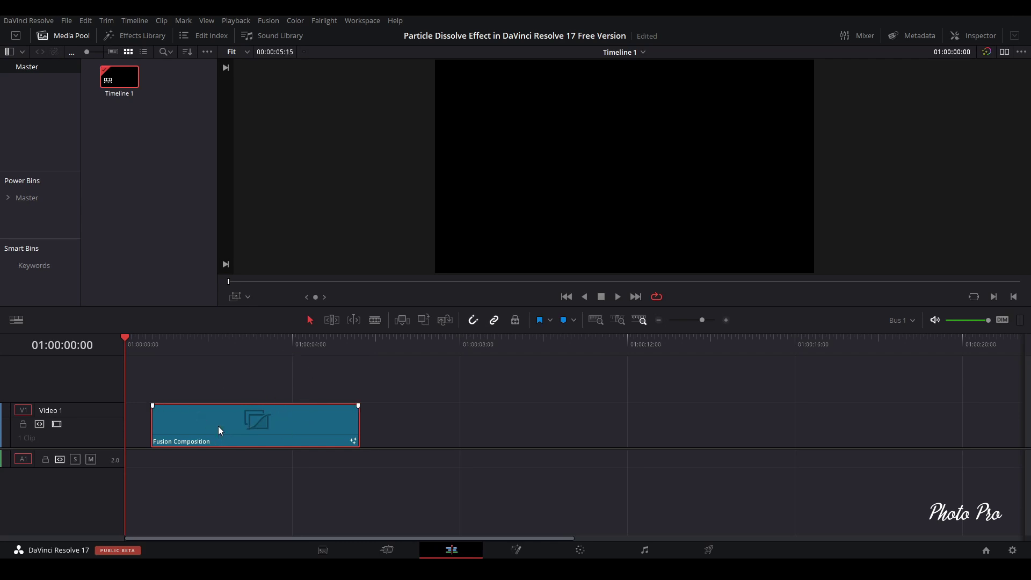
mouse_move(256, 424)
left_click(240, 344)
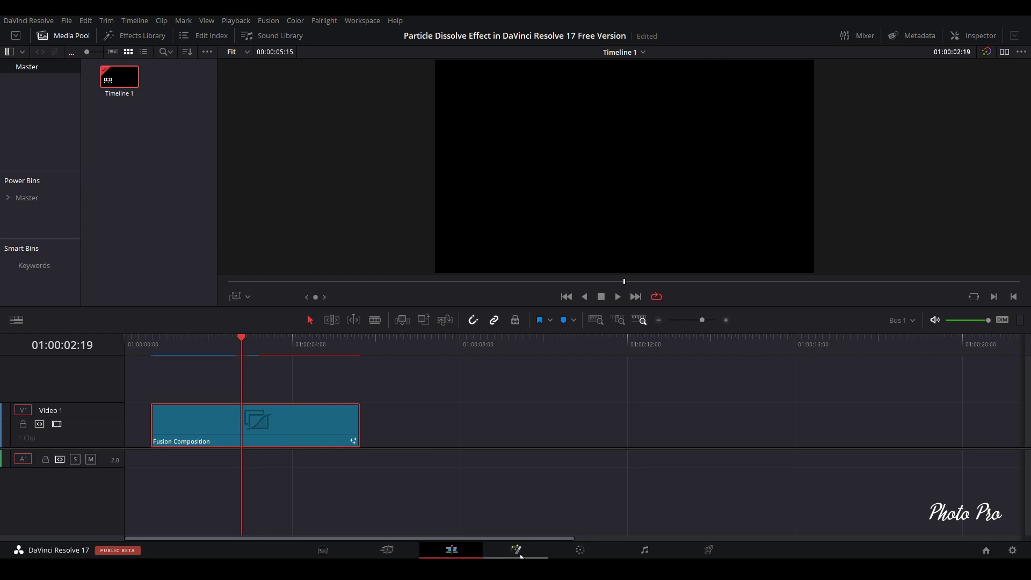
left_click(515, 552)
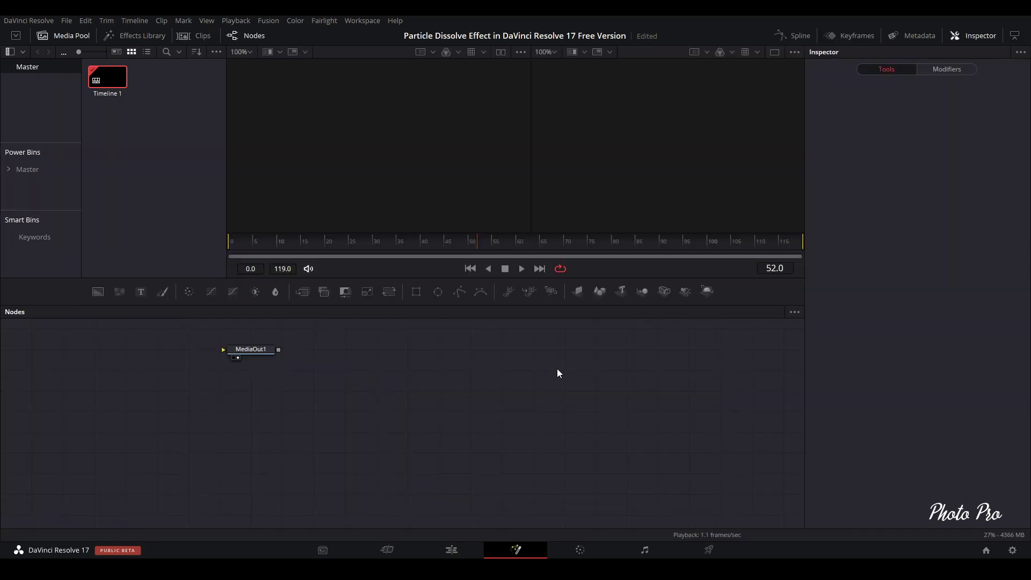
- Move MediaOut1 right and import 'Davinci Resolve Logo' from the Logo folder
left_click_drag(250, 349, 685, 423)
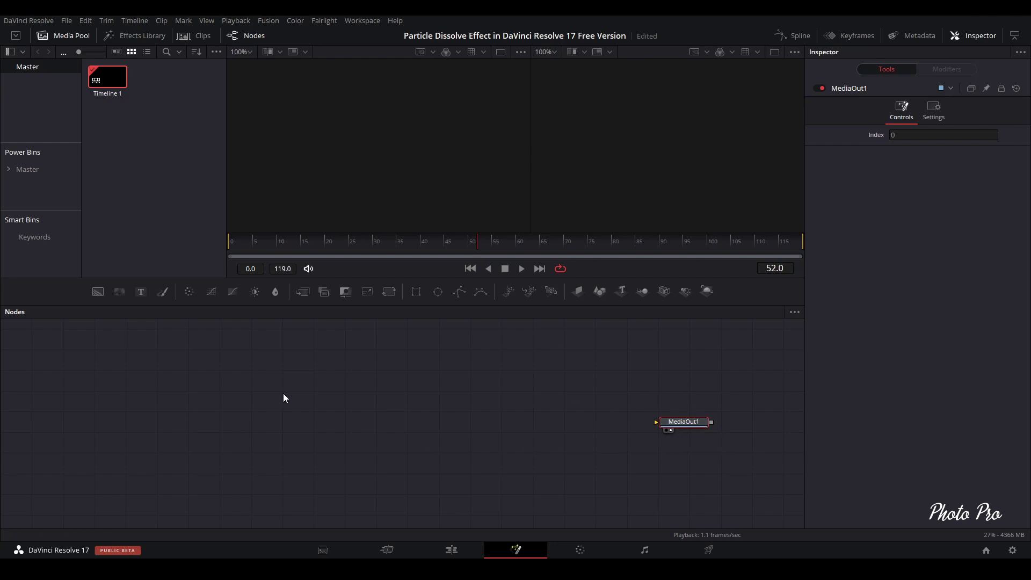
right_click(146, 152)
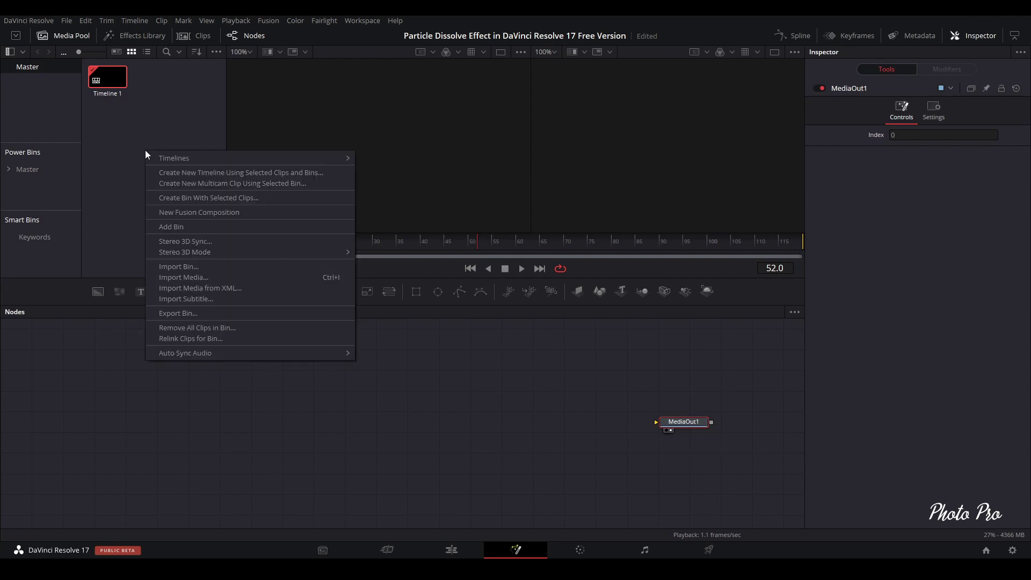
left_click(187, 279)
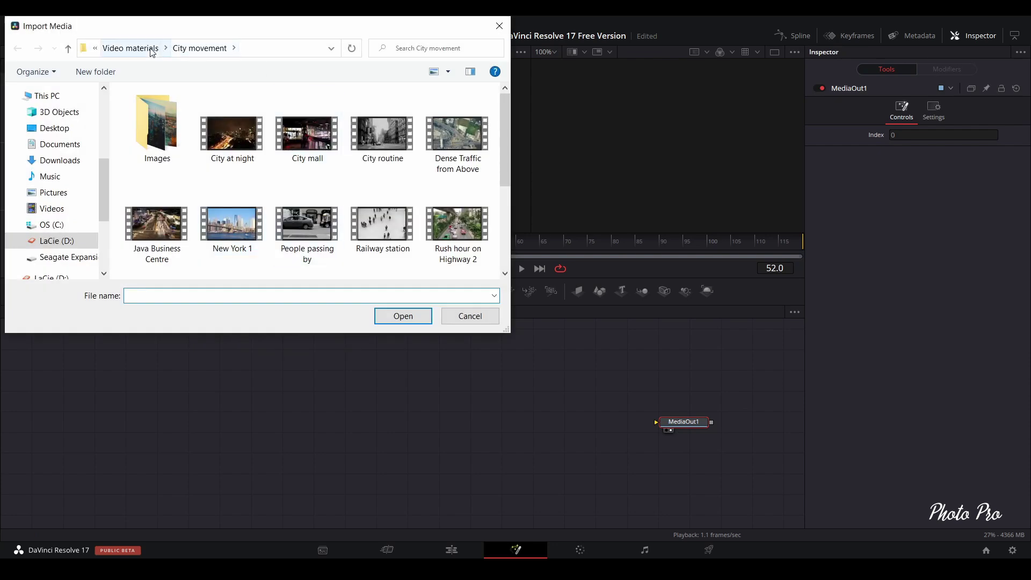
left_click(130, 48)
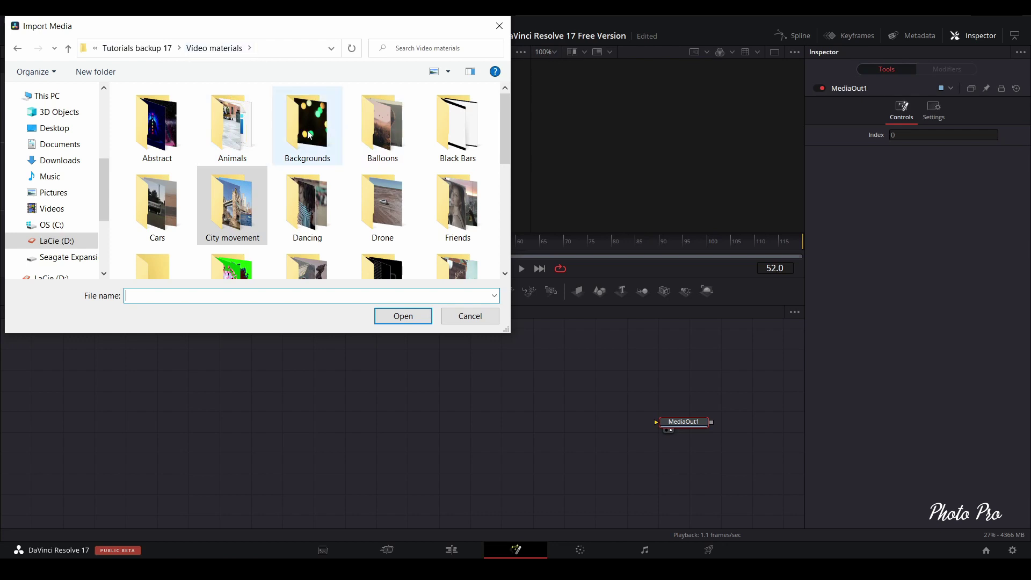
scroll(300, 176, "down", 2)
left_click(317, 245)
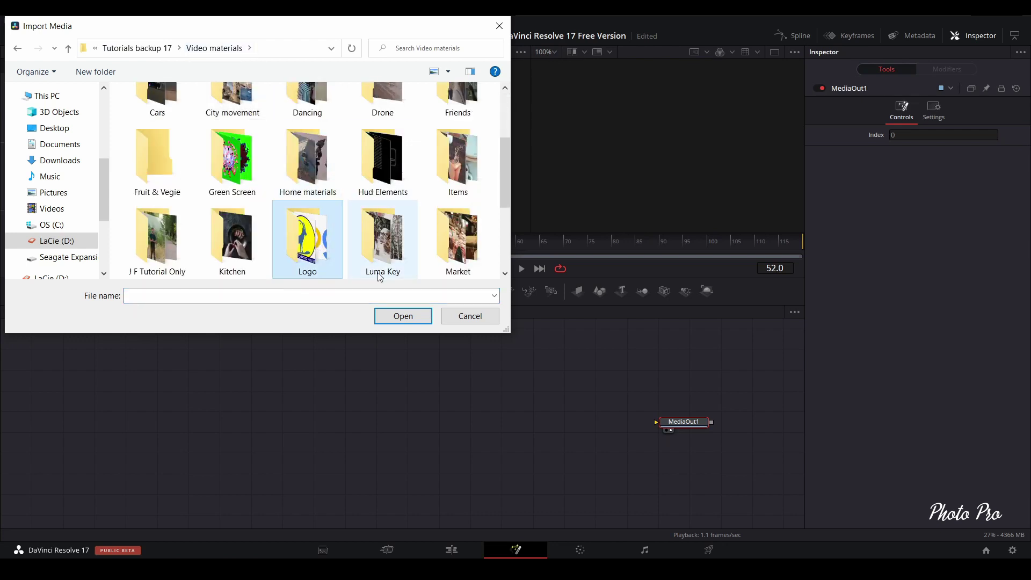
left_click(402, 315)
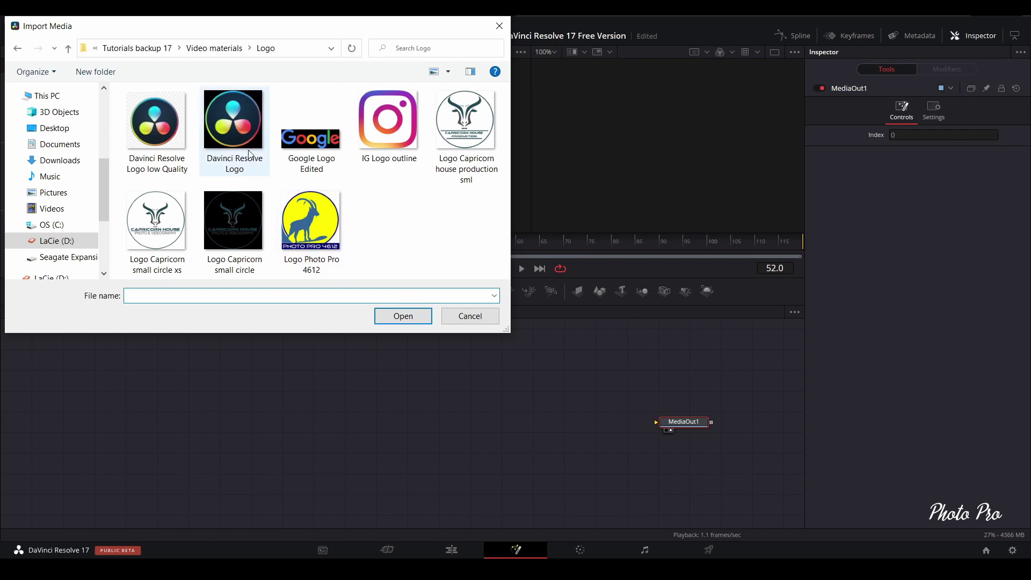
left_click(233, 130)
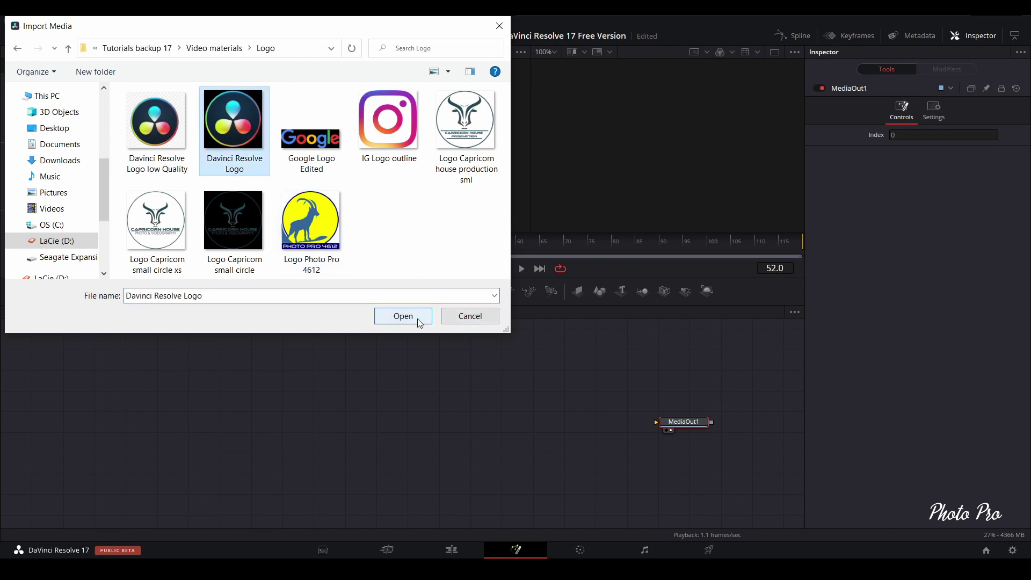
left_click(403, 316)
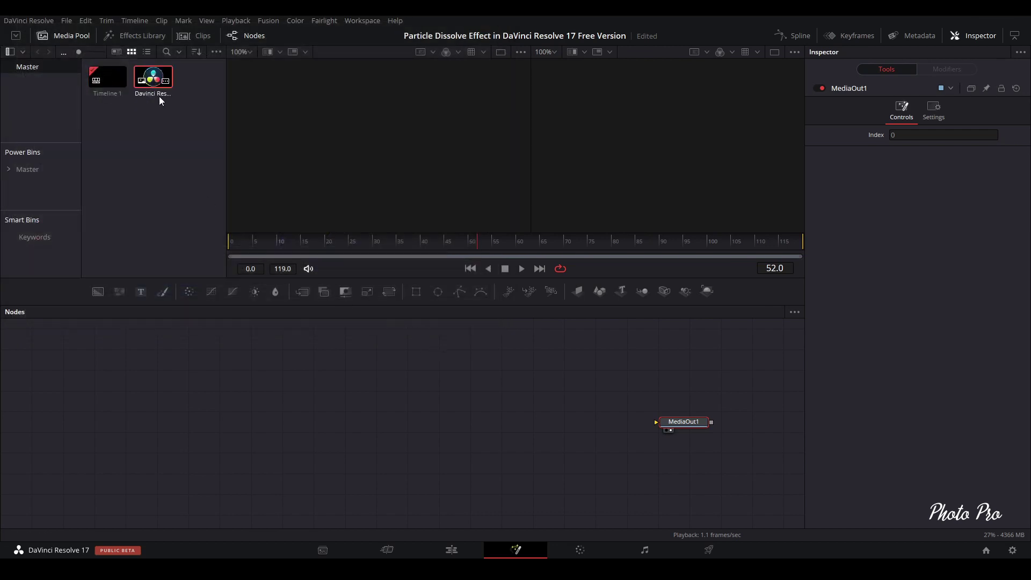
- Add the logo as a MediaIn1 node, show it in the left viewer, and nudge it
mouse_move(157, 79)
left_mouse_down()
mouse_move(179, 392)
mouse_move(198, 422)
left_mouse_up()
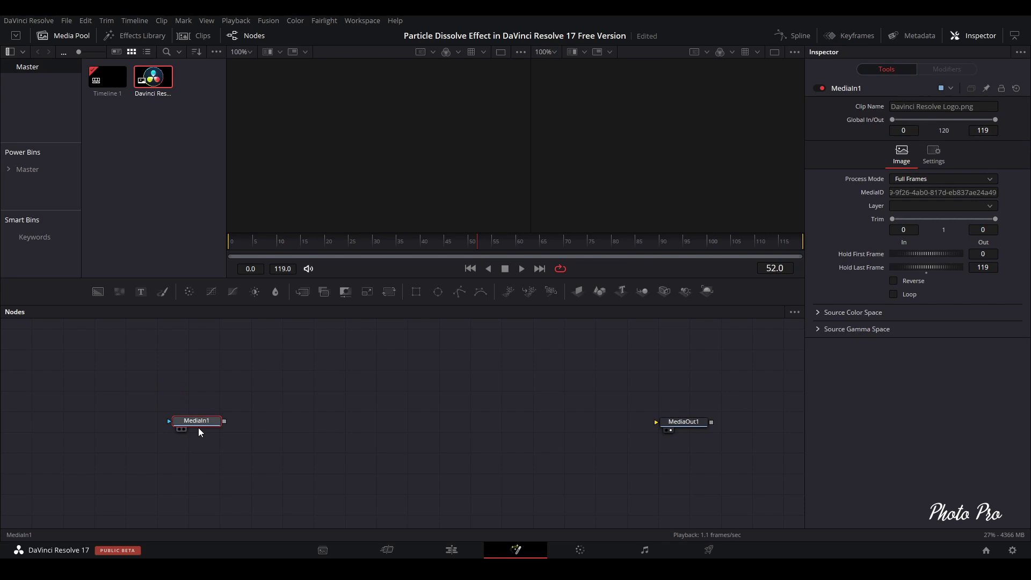
left_click(179, 428)
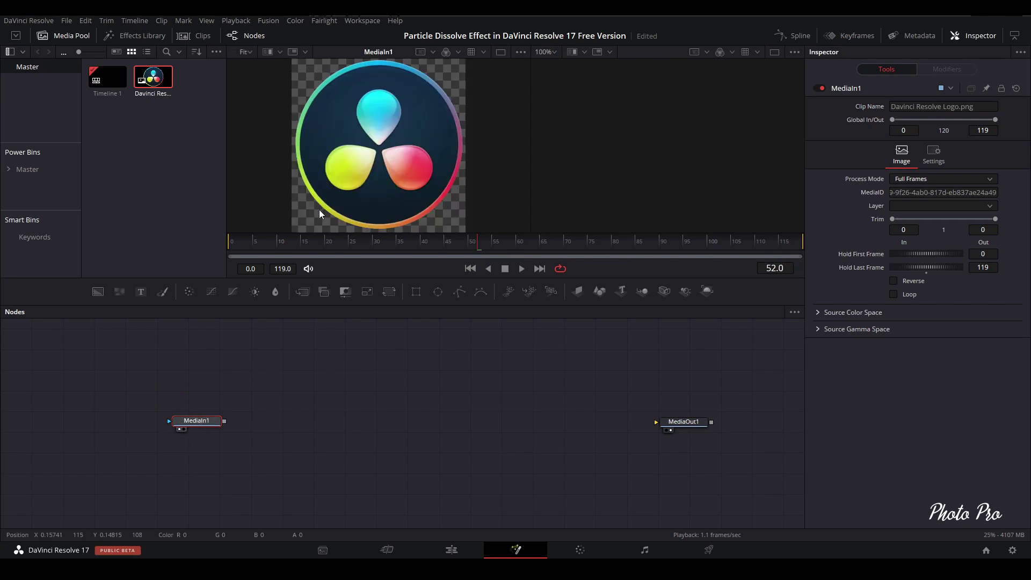
left_click_drag(201, 423, 213, 431)
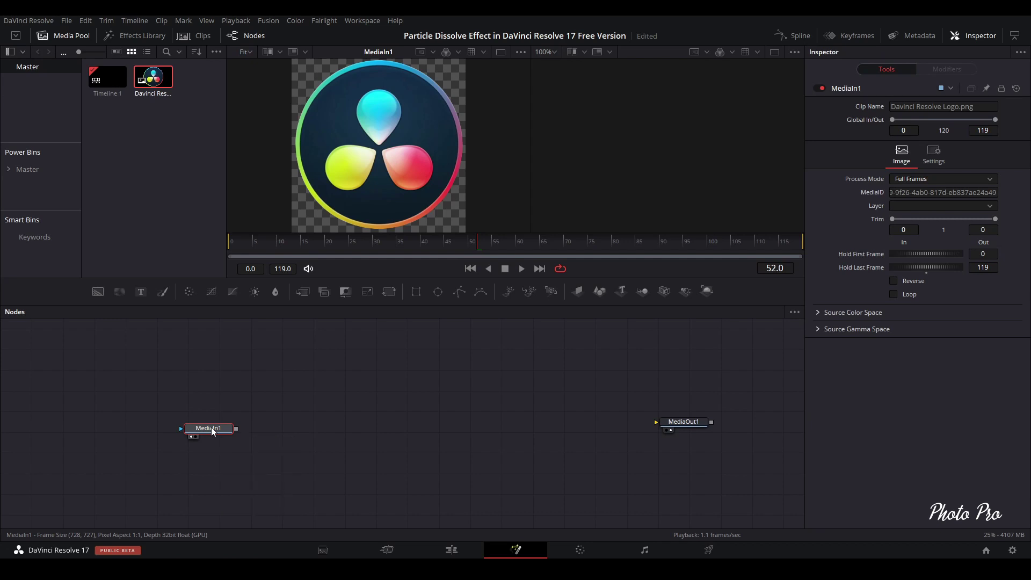
- Try the tool search and MediaIn1 menu, then add and delete a trial pEmitter
key("shift+space")
type("pemit")
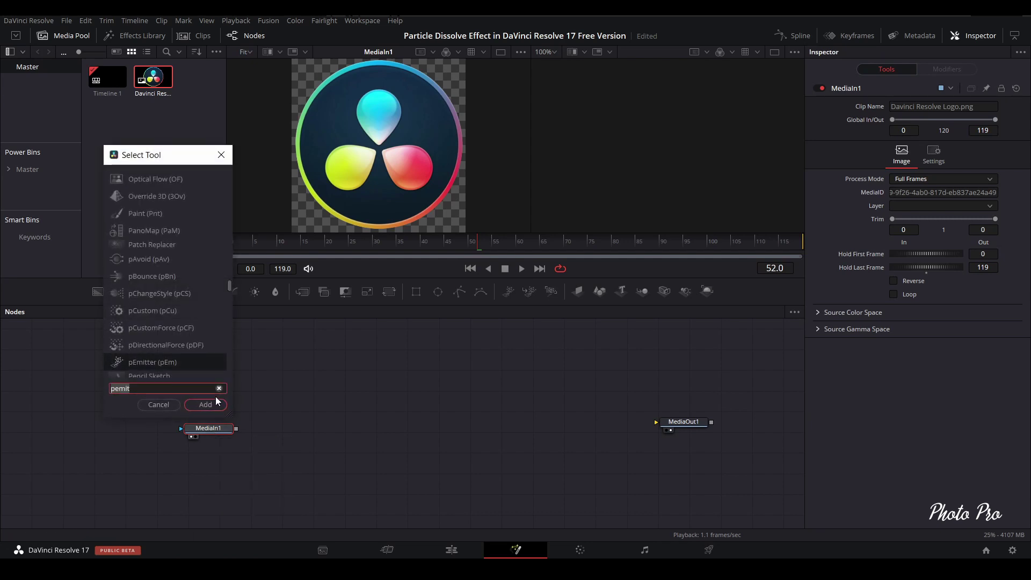
type("p")
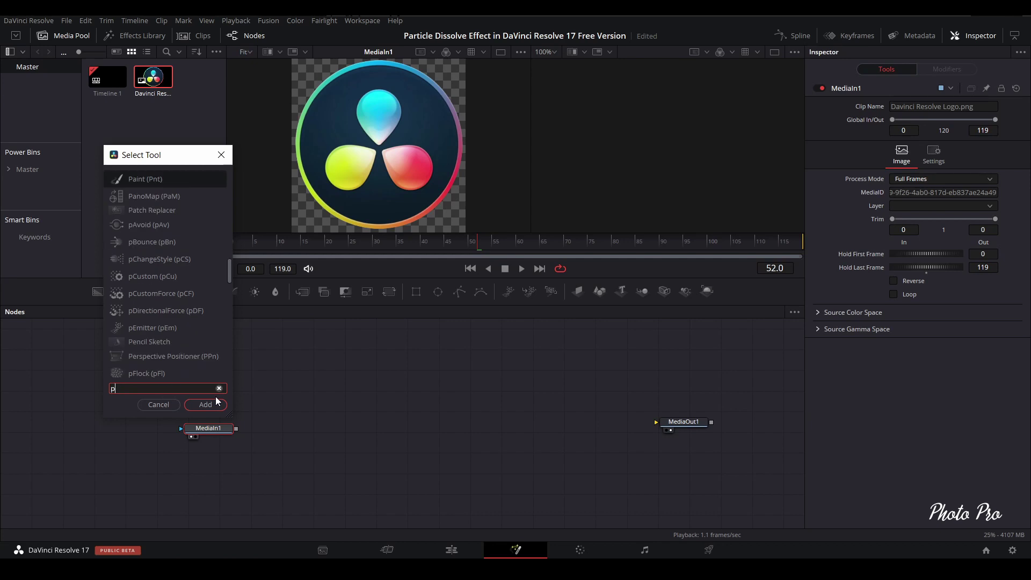
type("emi")
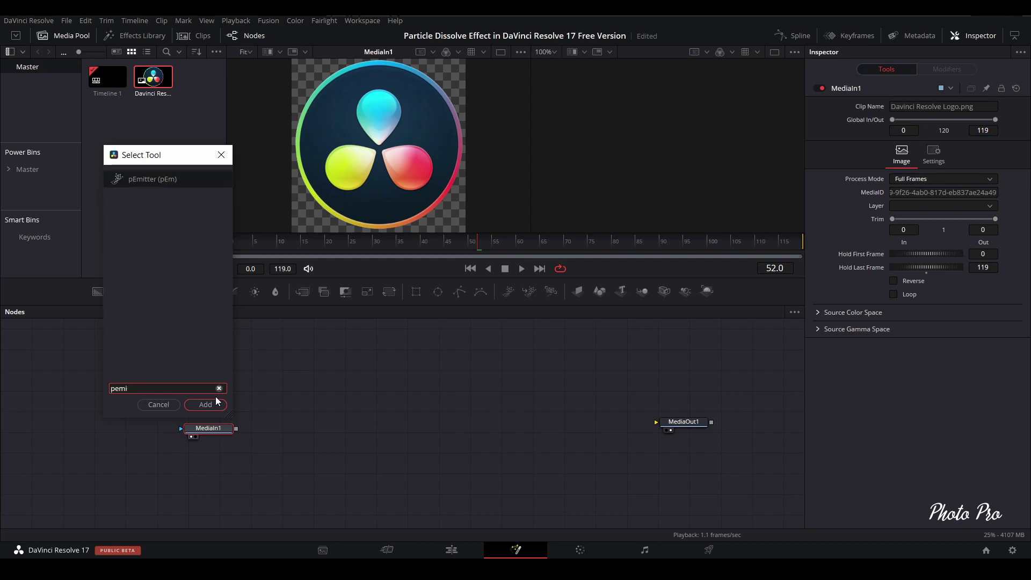
left_click(161, 405)
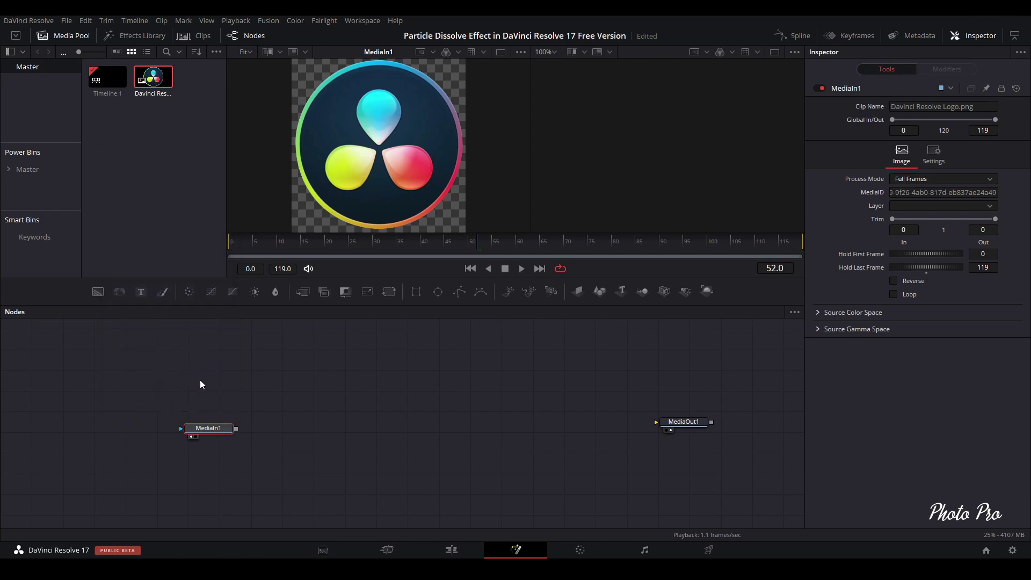
right_click(213, 432)
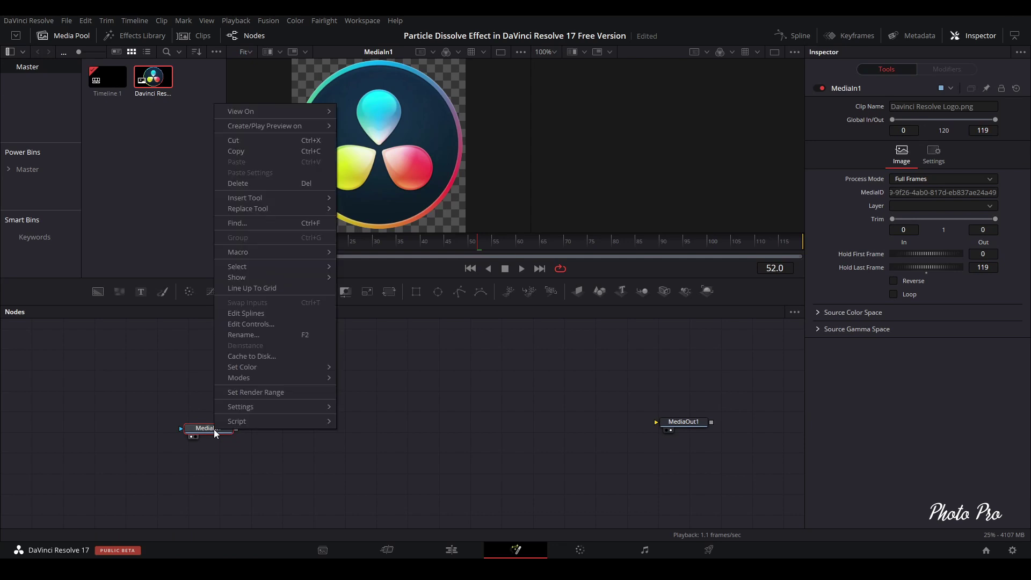
key("Escape")
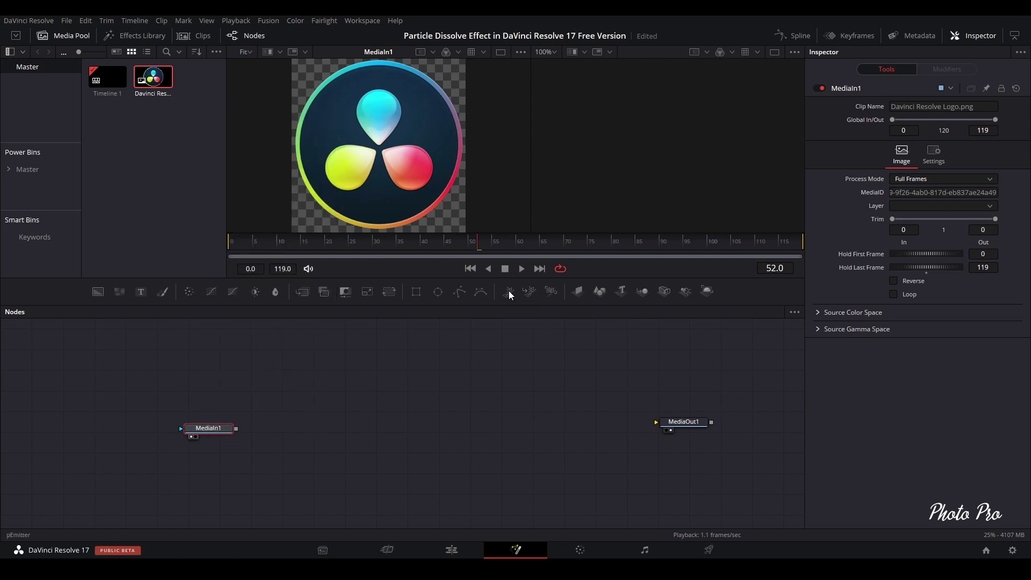
left_click_drag(510, 292, 432, 404)
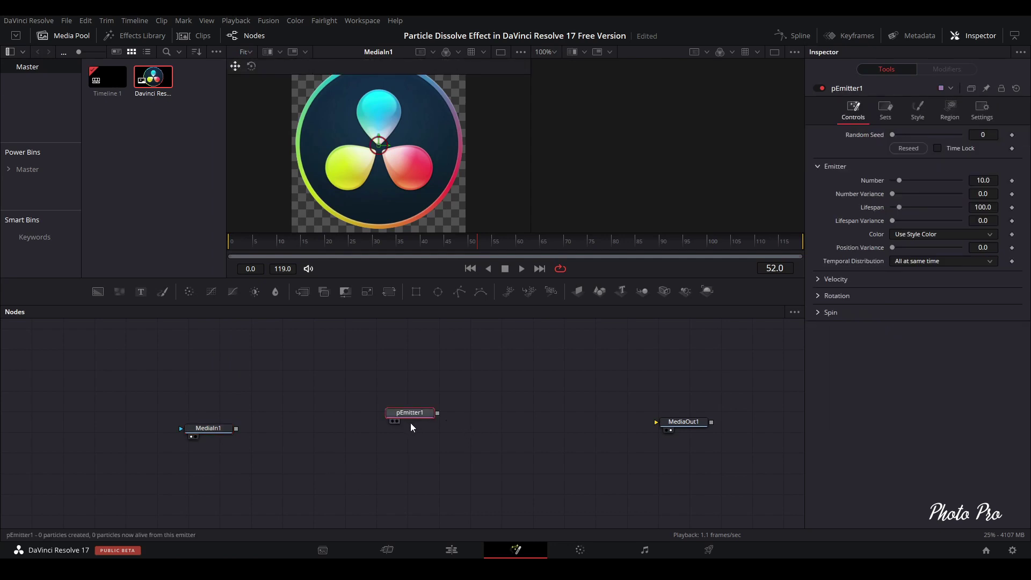
mouse_move(410, 413)
key("Delete")
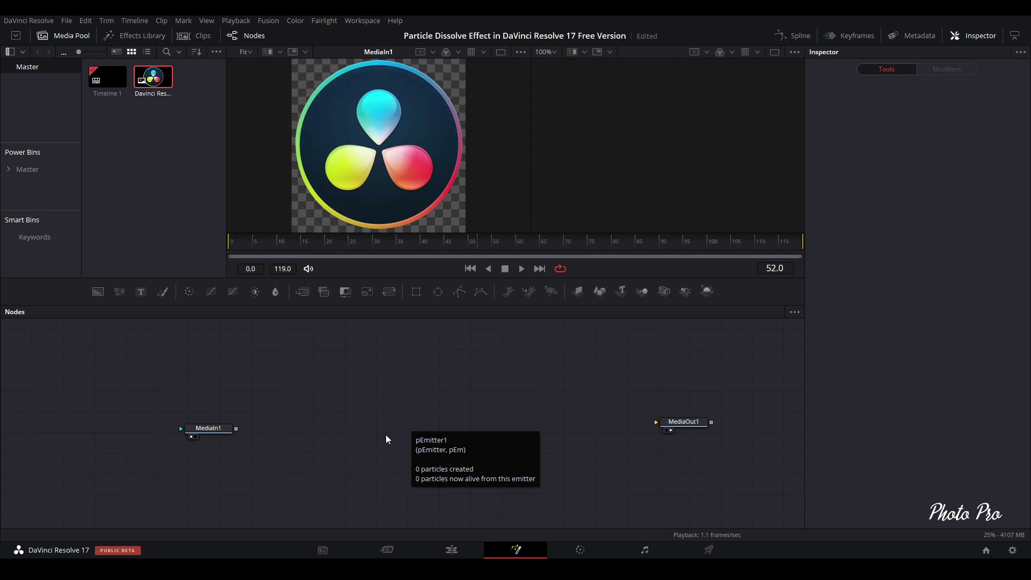
- Insert a pImageEmitter after MediaIn1 via Insert Tool > Particles and shift it right
right_click(216, 427)
mouse_move(248, 196)
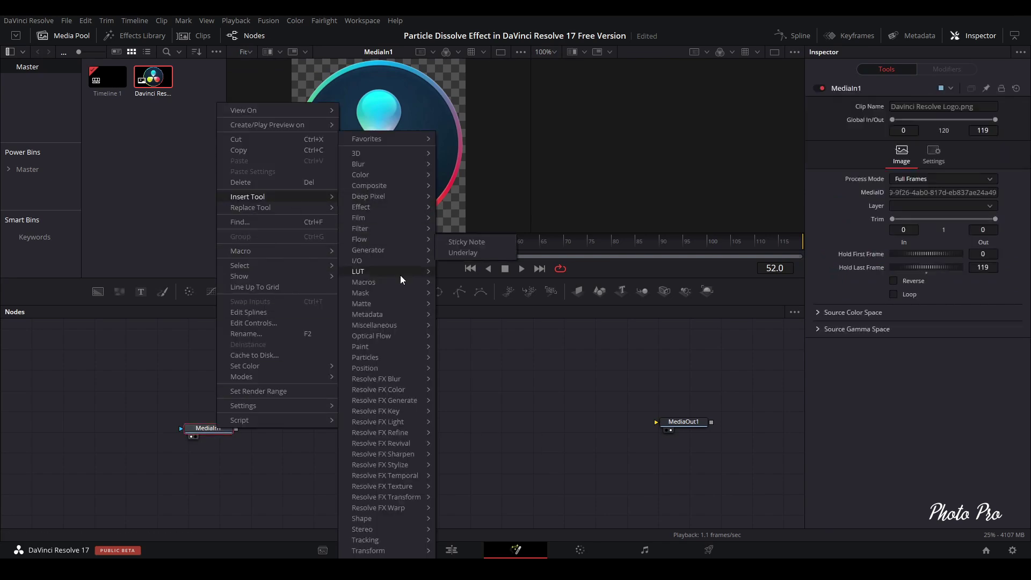
mouse_move(379, 357)
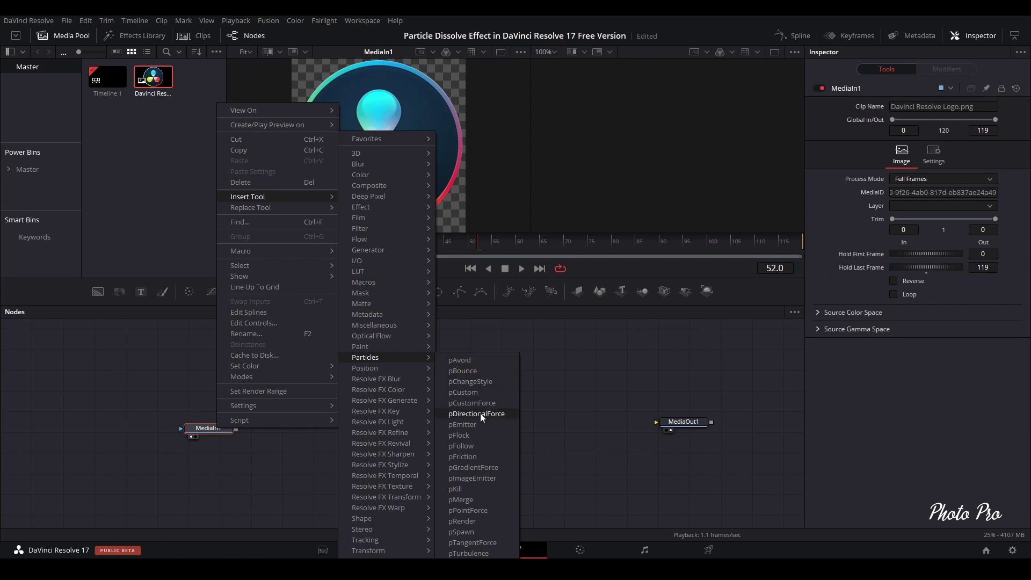
left_click(479, 481)
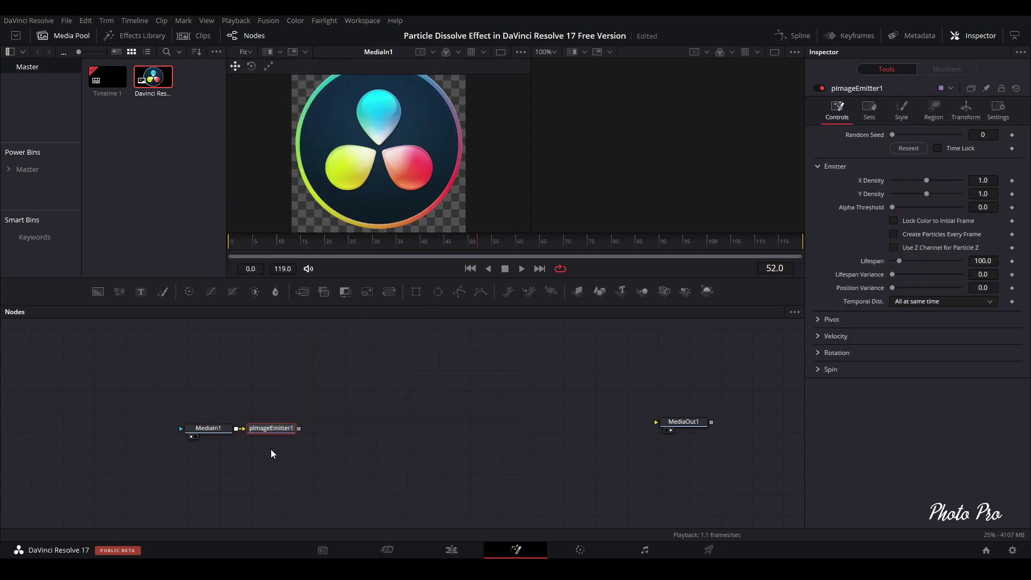
left_click_drag(270, 427, 306, 429)
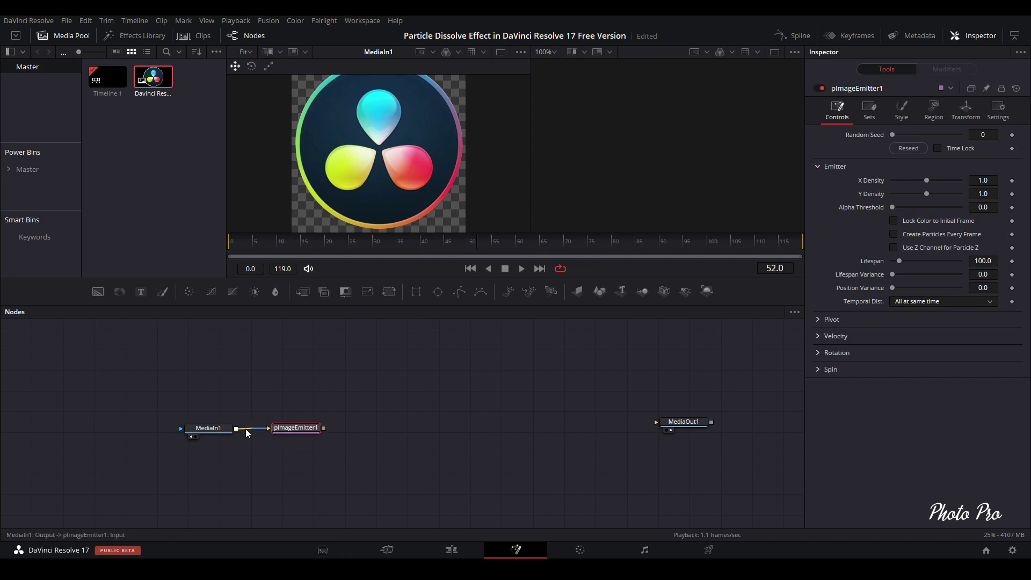
mouse_move(296, 429)
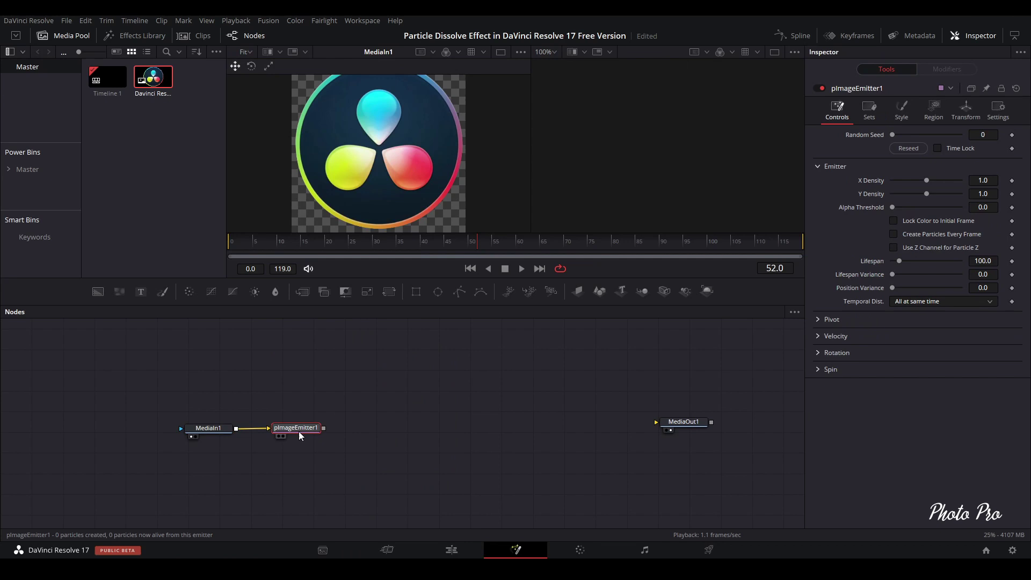
left_click_drag(304, 431, 309, 427)
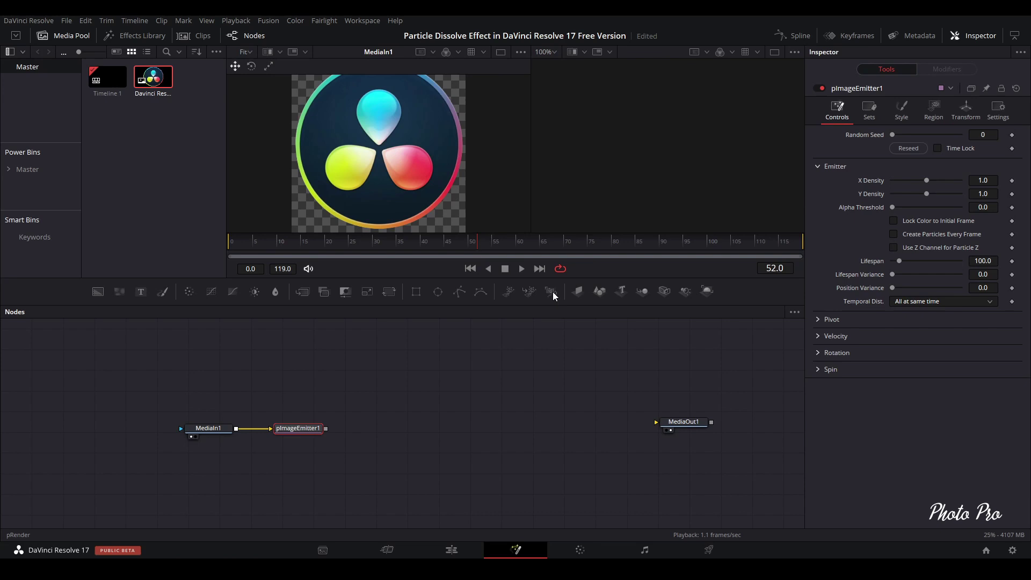
- Add pRender1 with Z buffer, depth merge and off-view killing enabled, wired to MediaOut1
left_click(553, 292)
left_click_drag(366, 428, 384, 432)
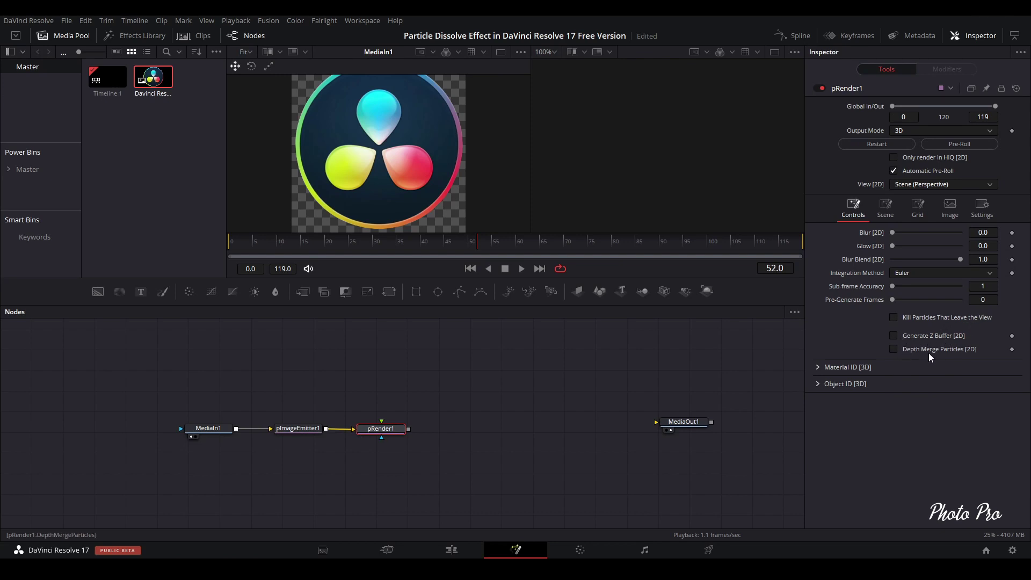
left_click(895, 349)
left_click_drag(408, 430, 686, 426)
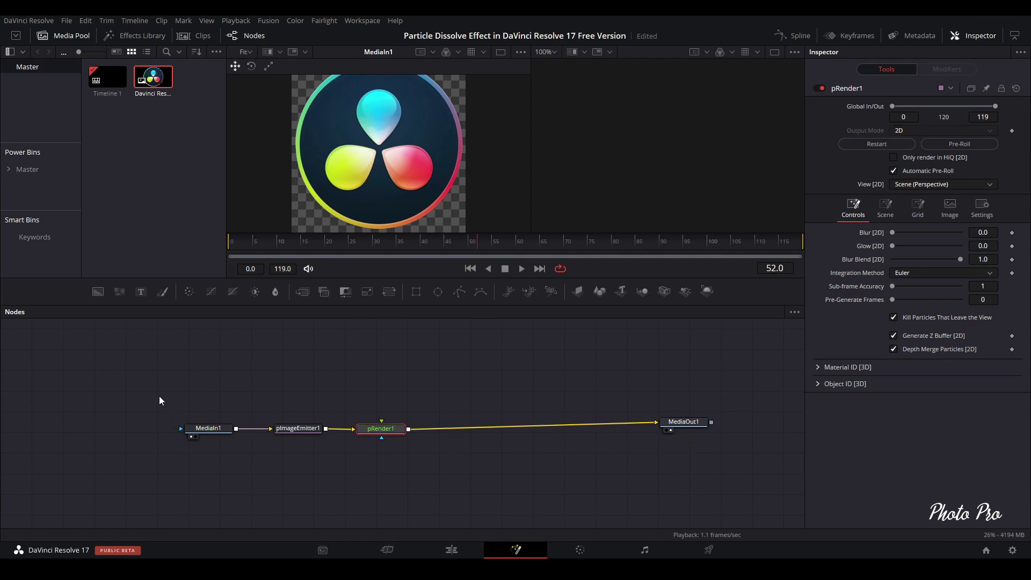
- Shift the three chain nodes right, then move MediaIn1 left and select it
mouse_move(161, 402)
left_mouse_down()
mouse_move(425, 441)
mouse_move(442, 422)
mouse_move(476, 422)
left_mouse_up()
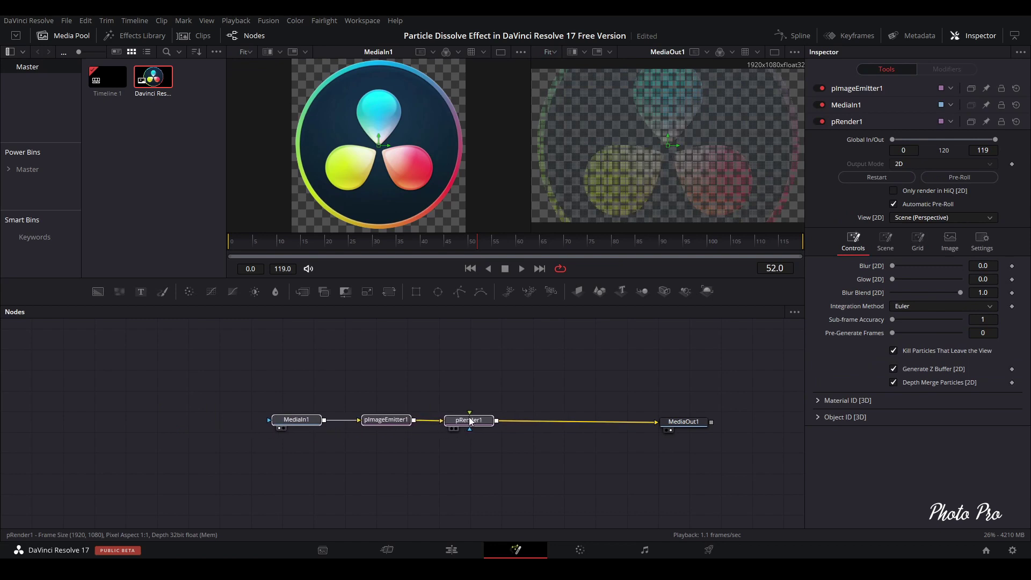
left_click(452, 465)
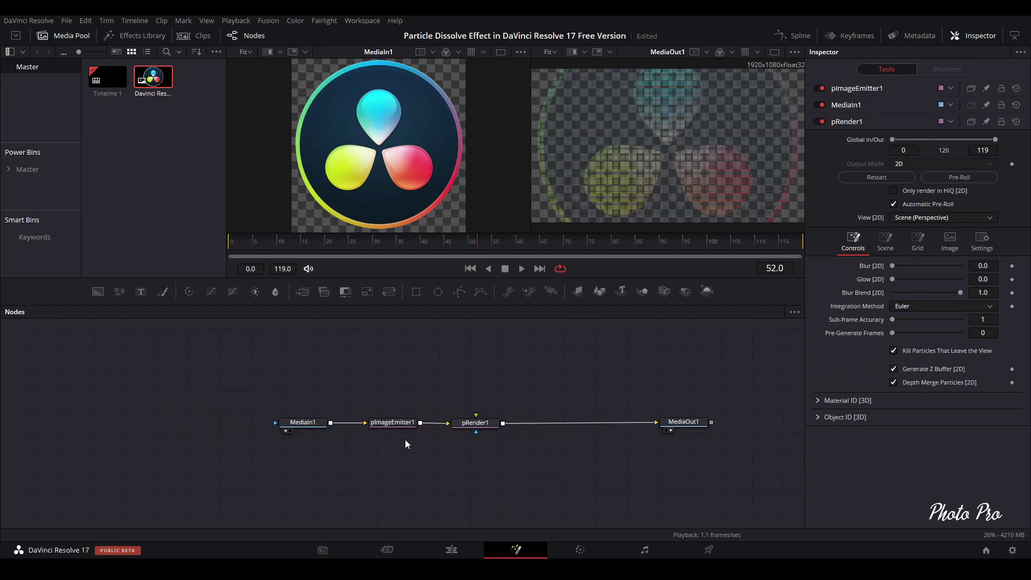
left_click_drag(315, 423, 268, 423)
left_click(266, 421)
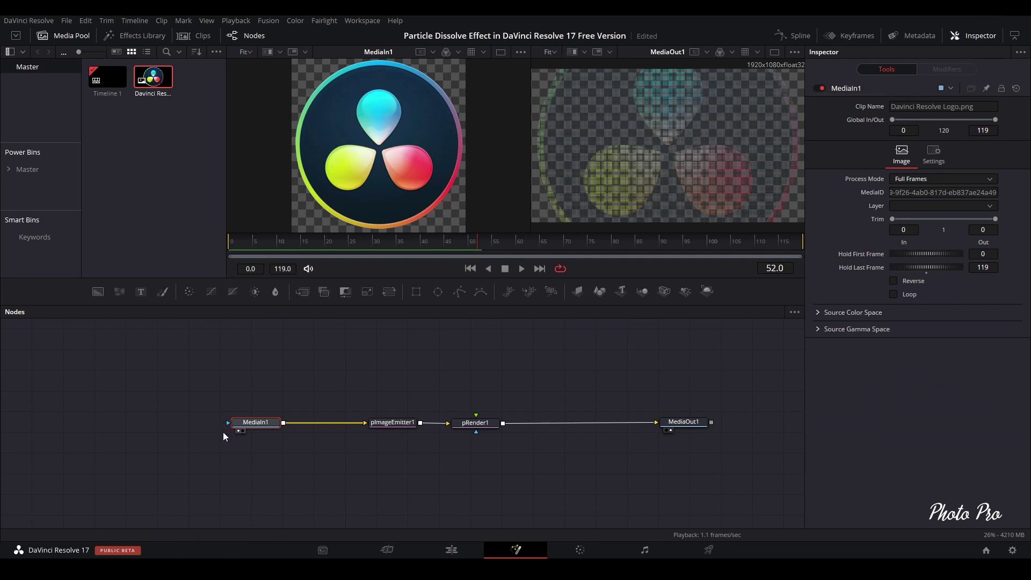
- Insert a Transform node between MediaIn1 and pImageEmitter1
key("shift+space")
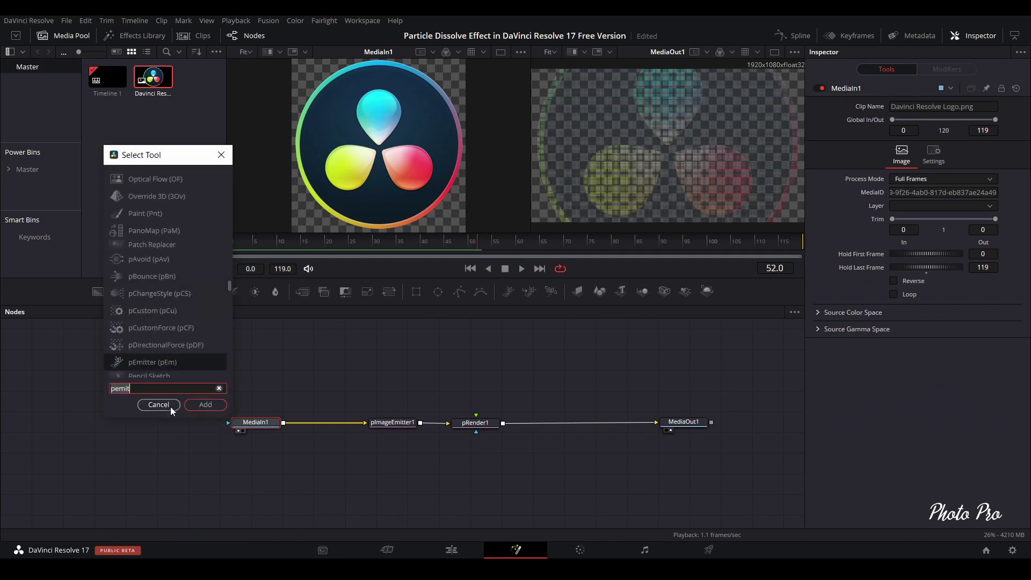
type("tran")
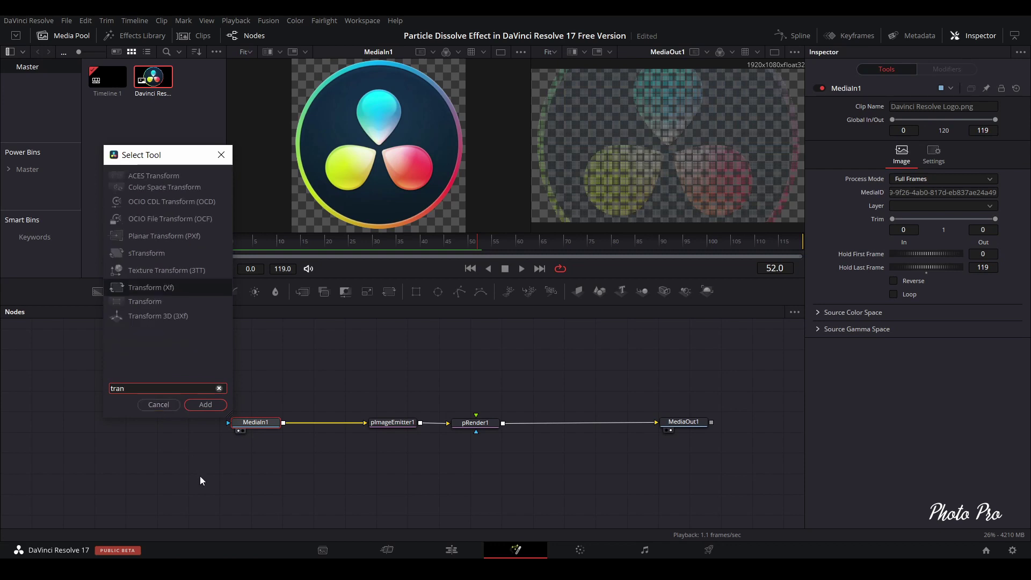
left_click(158, 404)
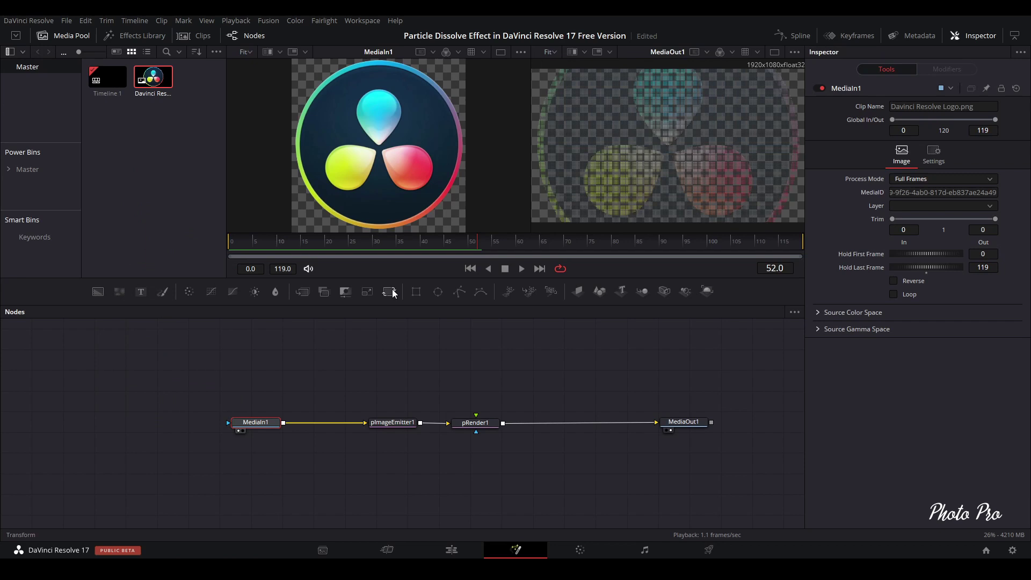
left_click_drag(393, 292, 327, 428)
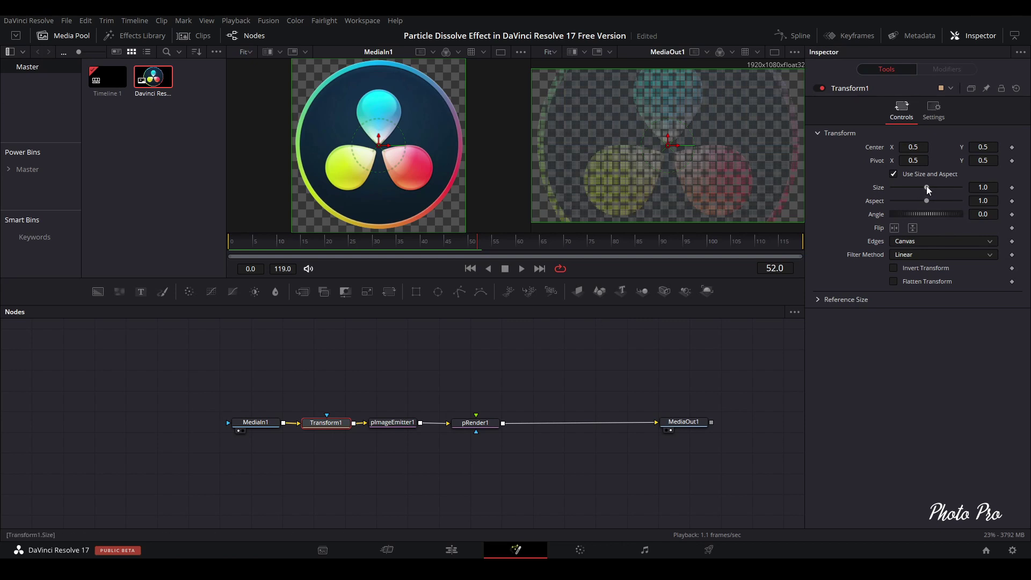
- Lower the Transform1 Size slider to 0.63
left_click_drag(927, 187, 914, 188)
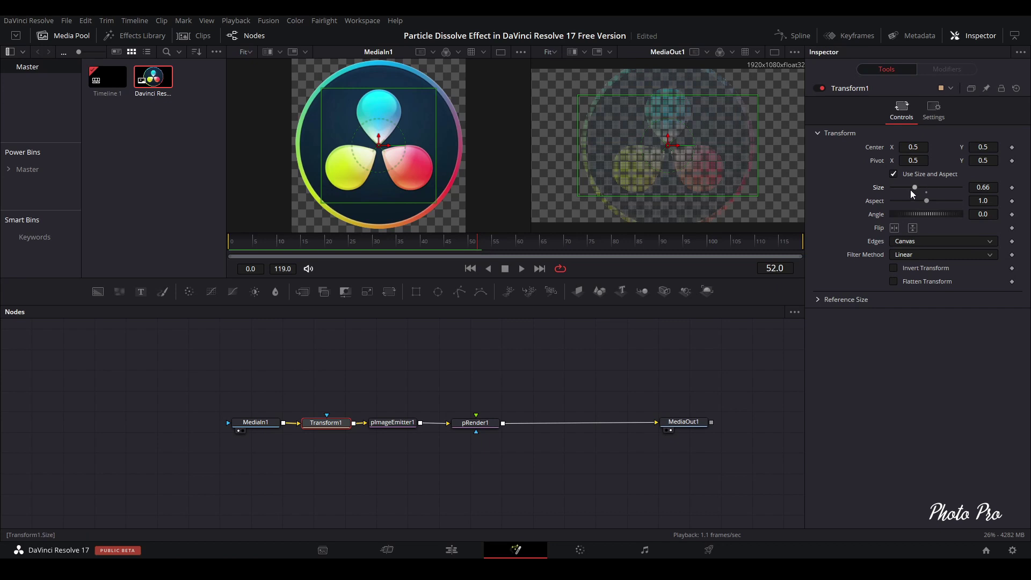
left_click_drag(914, 186, 914, 186)
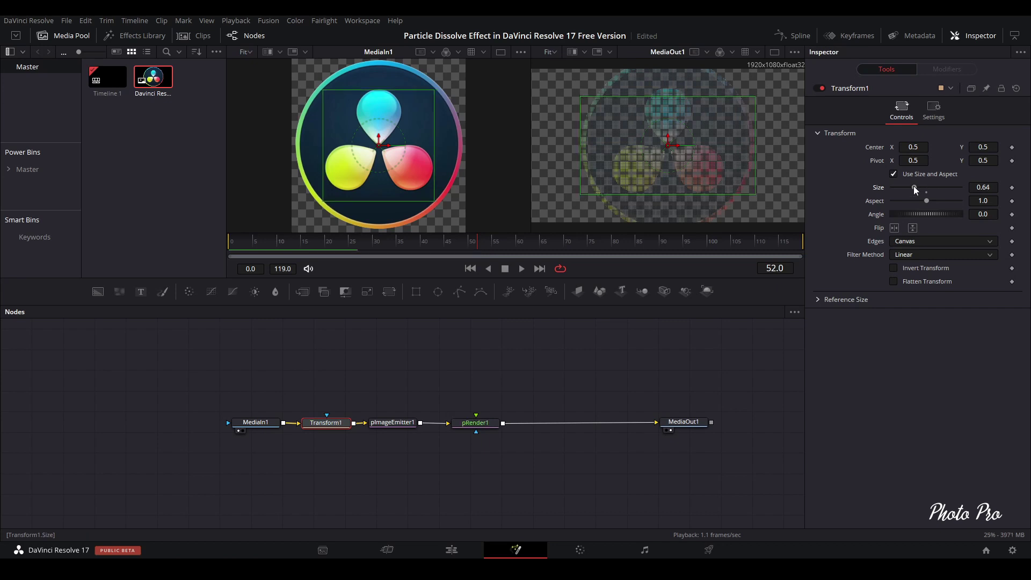
left_click_drag(913, 185, 913, 187)
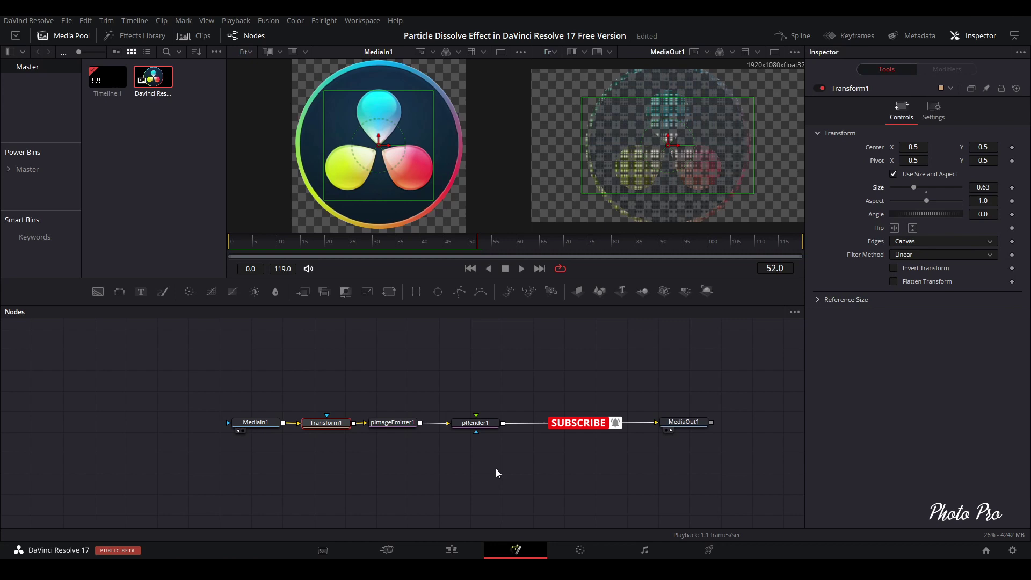
- Switch pImageEmitter1's particle style to Blob and set the particle size to 0.5
left_click(385, 422)
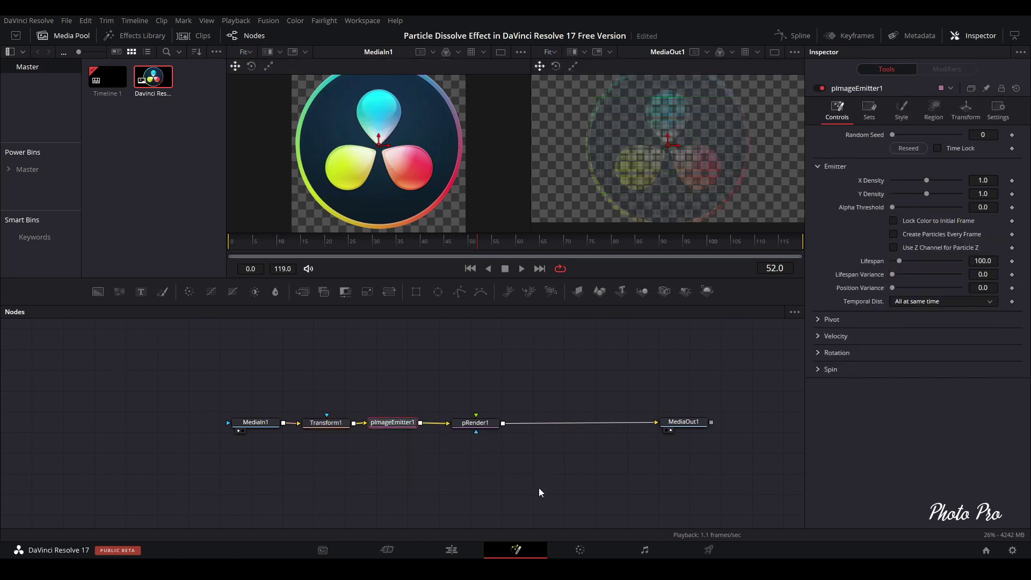
left_click(903, 113)
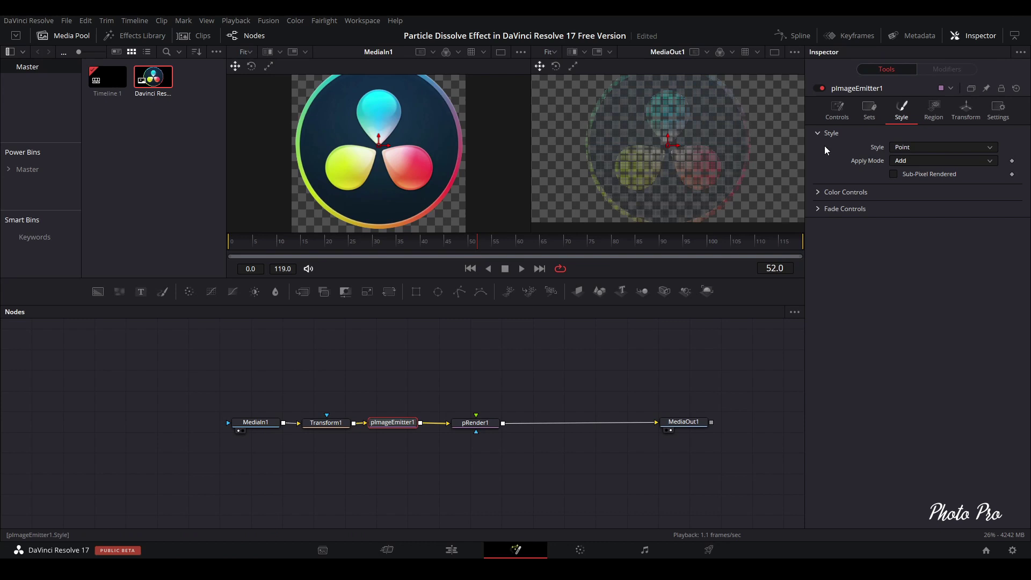
left_click(990, 151)
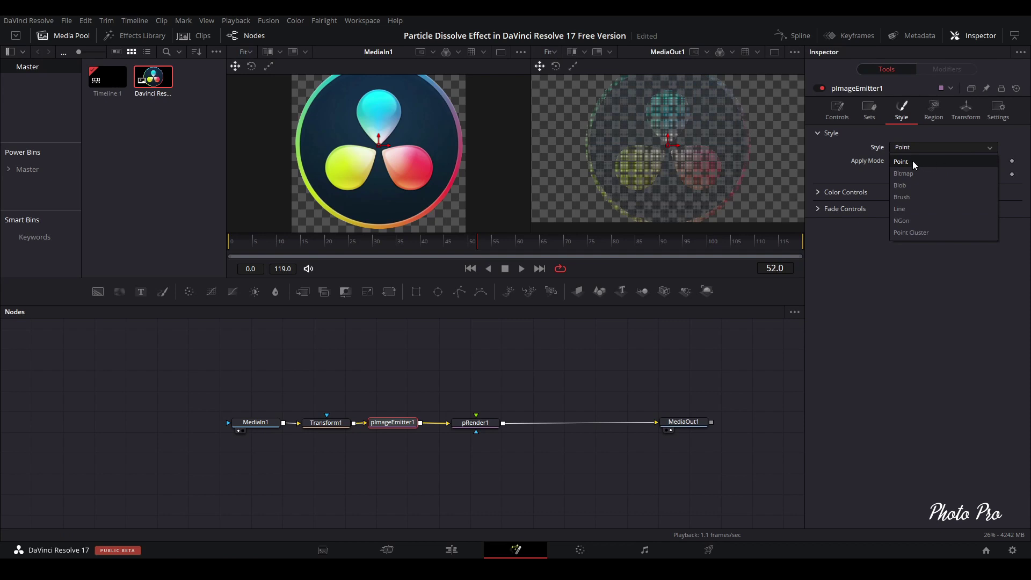
left_click(906, 185)
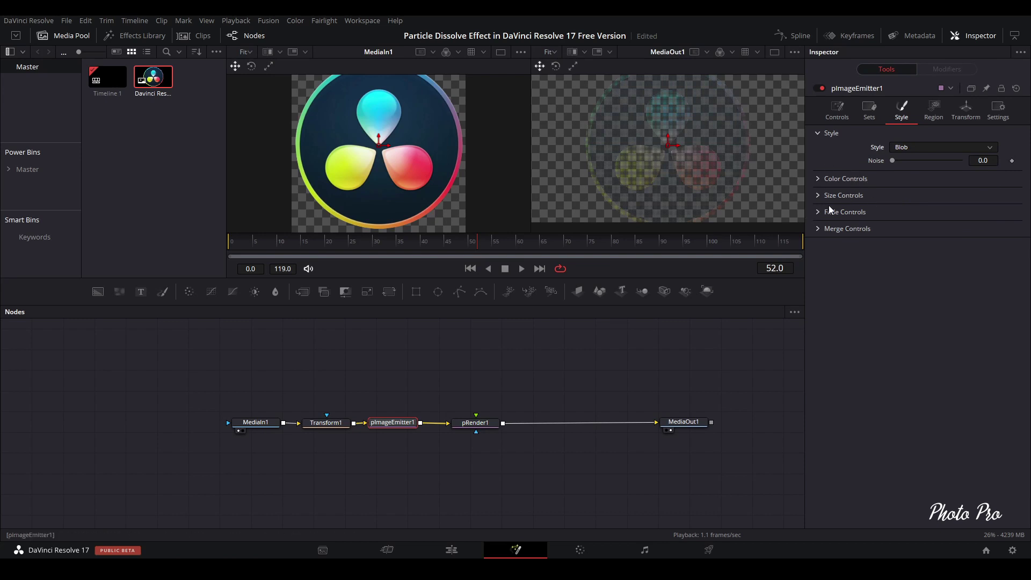
left_click(817, 197)
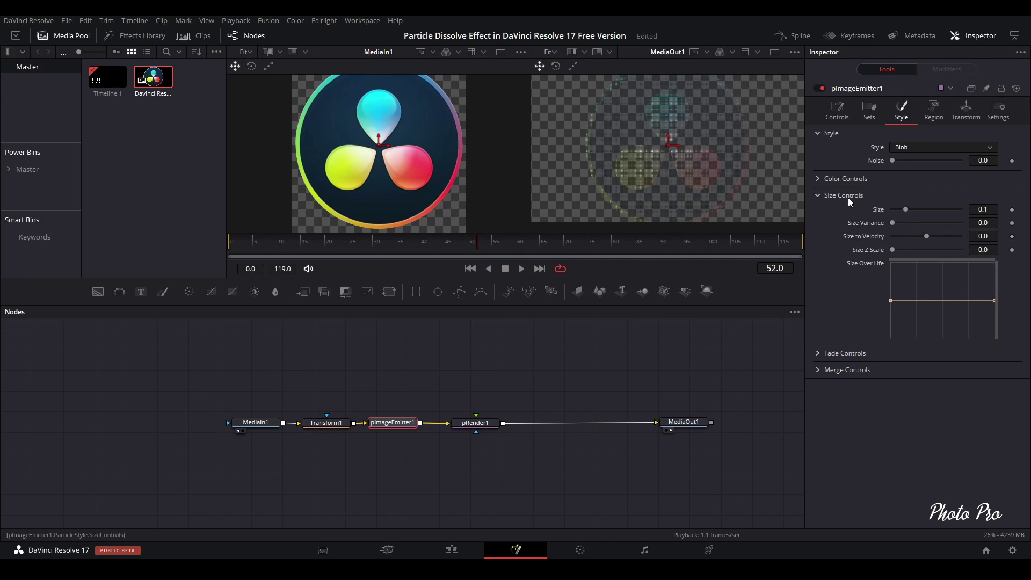
left_click_drag(905, 209, 967, 212)
left_click(816, 196)
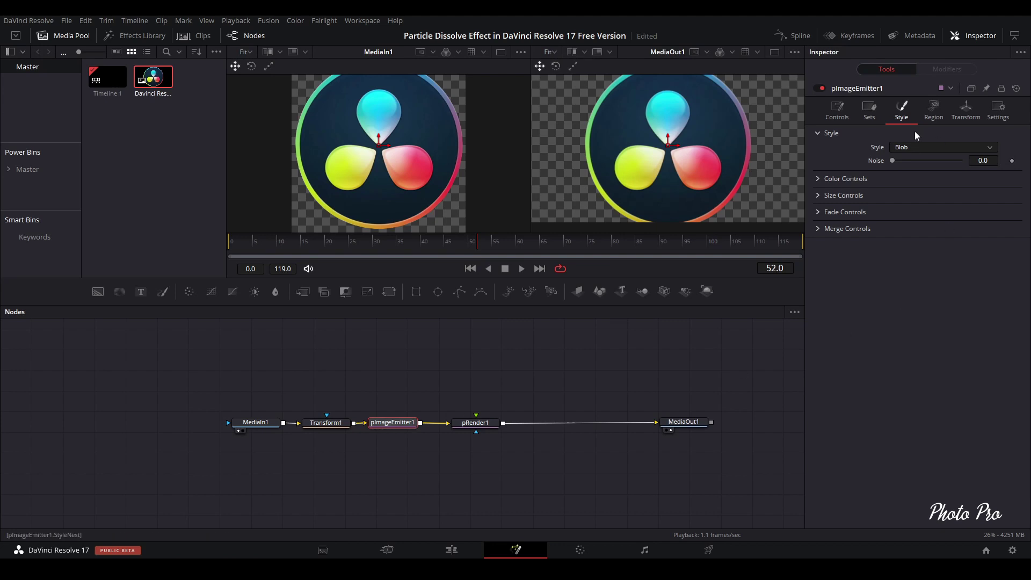
- Set pImageEmitter1's velocity to 0.1 with a velocity variance of 0.04
left_click(837, 109)
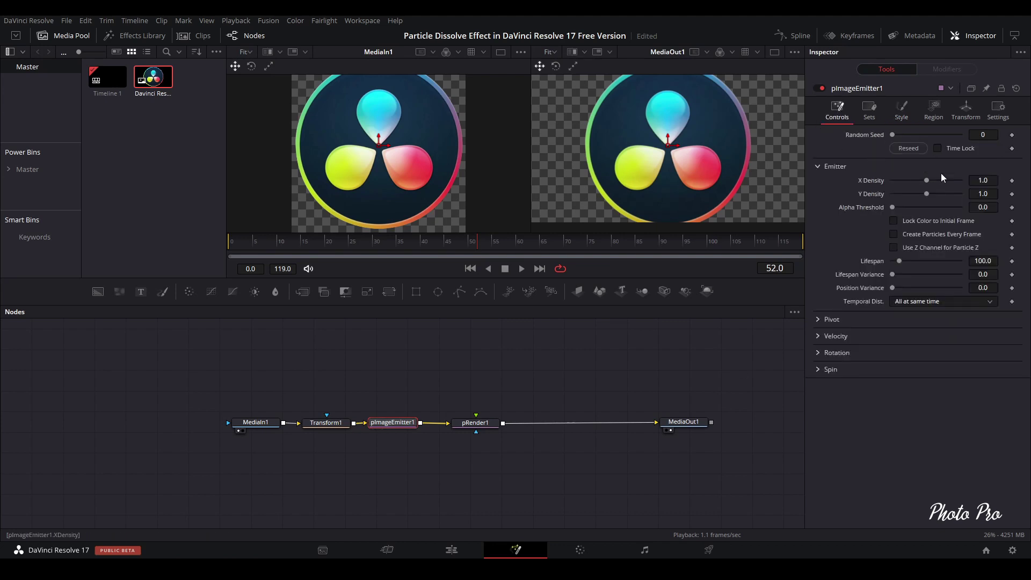
left_click(817, 336)
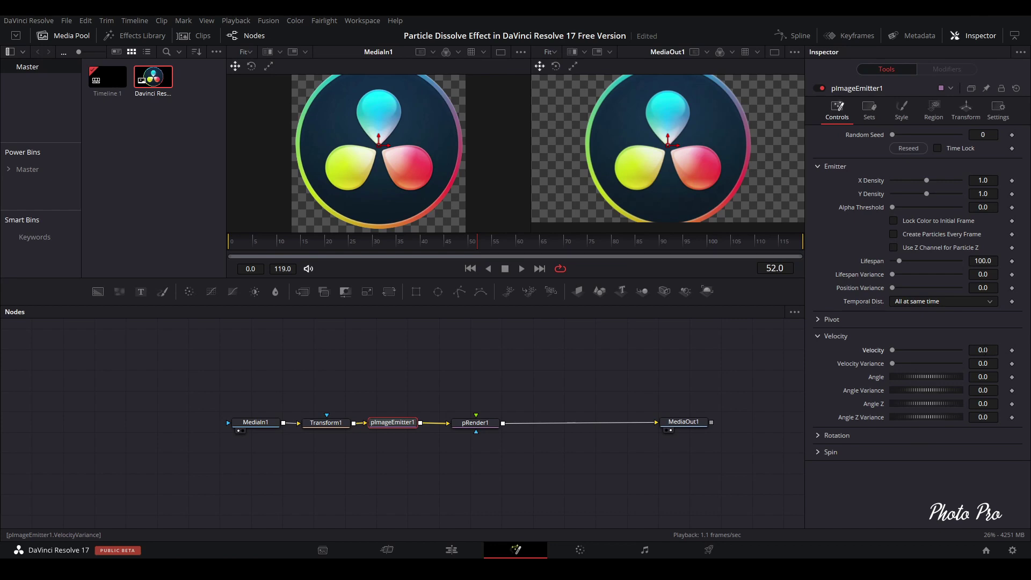
left_click(983, 350)
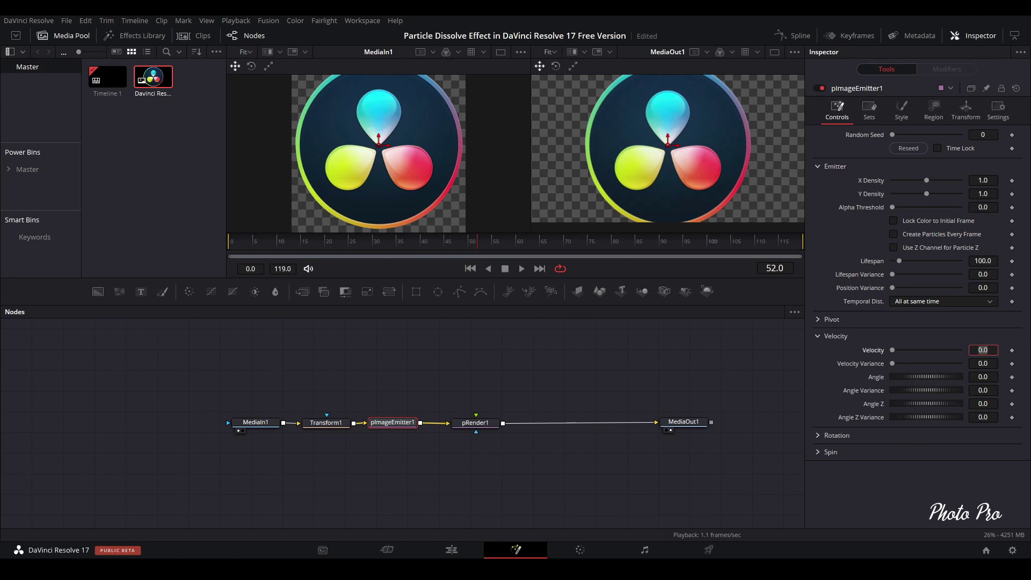
type(".1")
key("Tab")
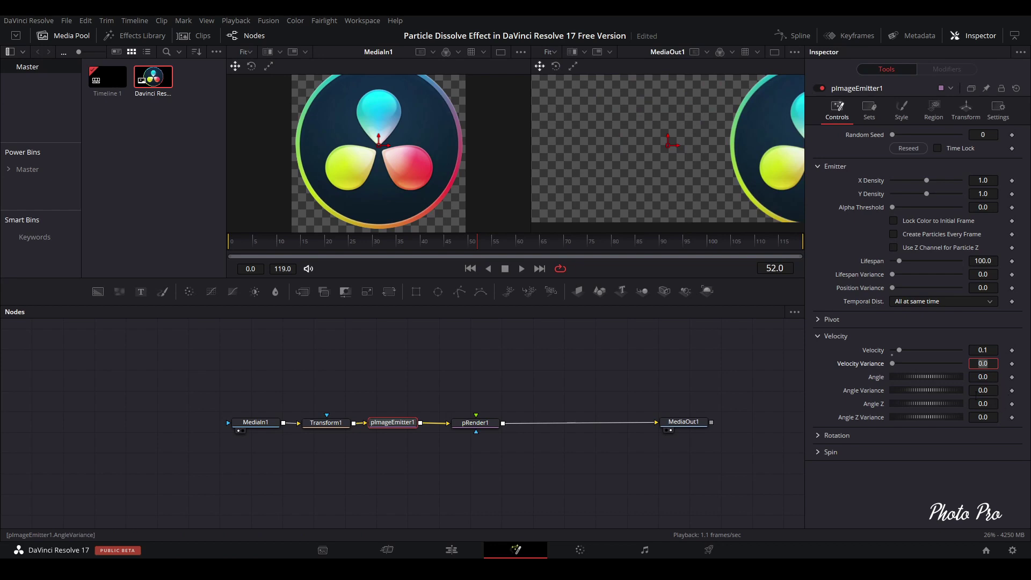
type("4")
key("Tab")
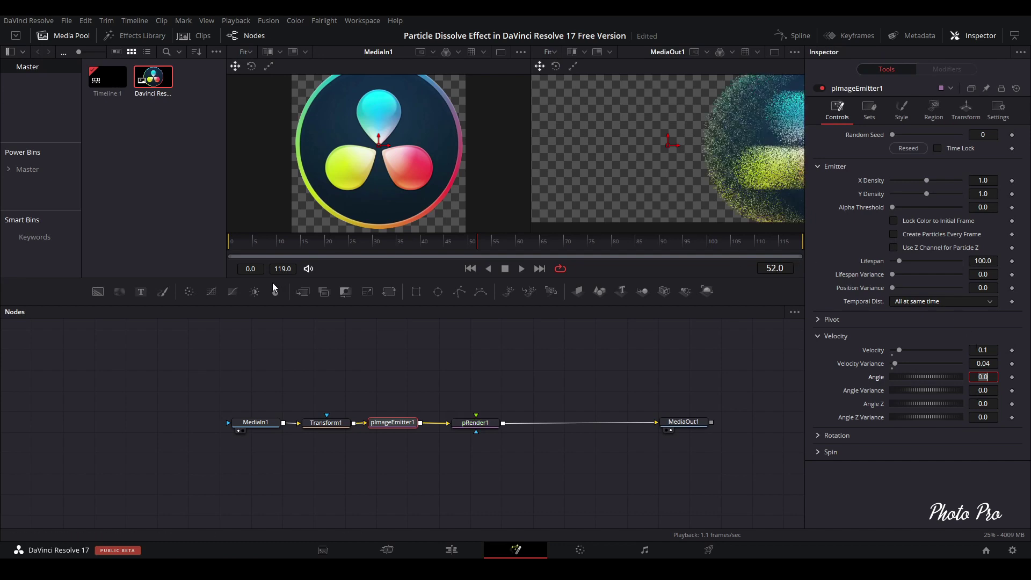
- Scrub to frames 10, 0 and 25 to preview the particles drifting apart
left_click(279, 242)
left_click(235, 244)
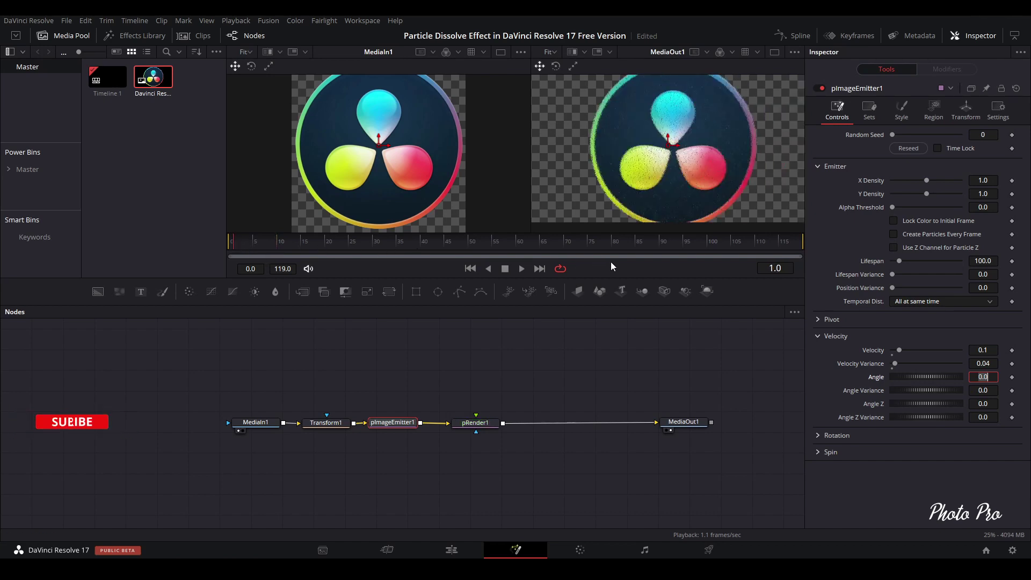
left_click(361, 245)
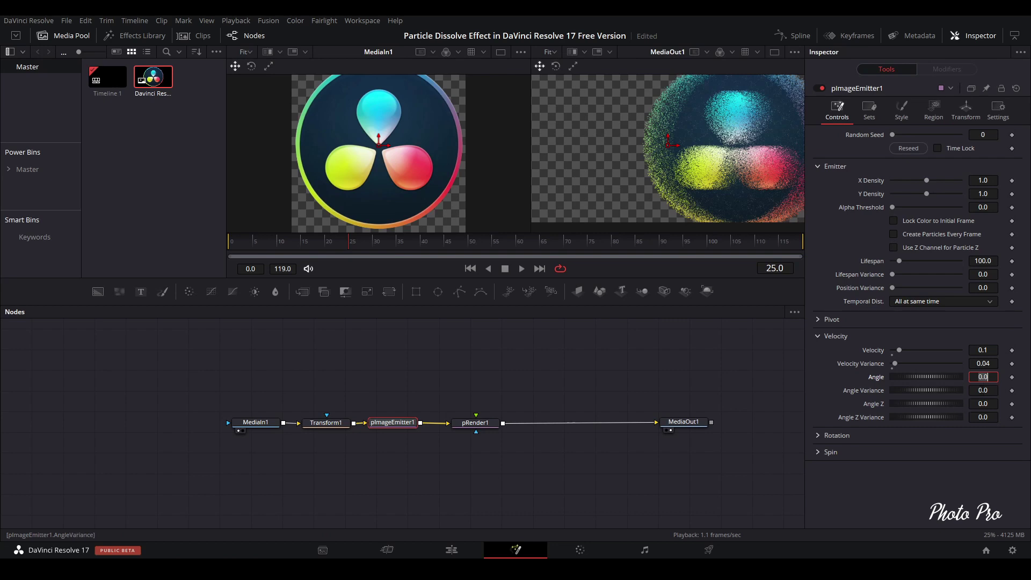
- Enter an Angle Variance of 8, then type -90 into Angle Z
left_click(983, 390)
type("8")
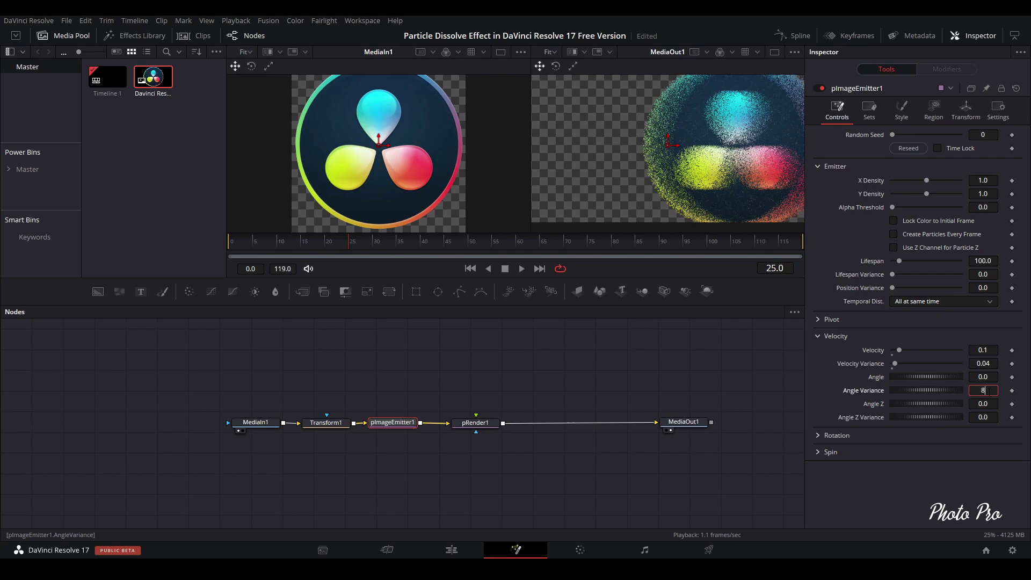
key("Tab")
type("-90")
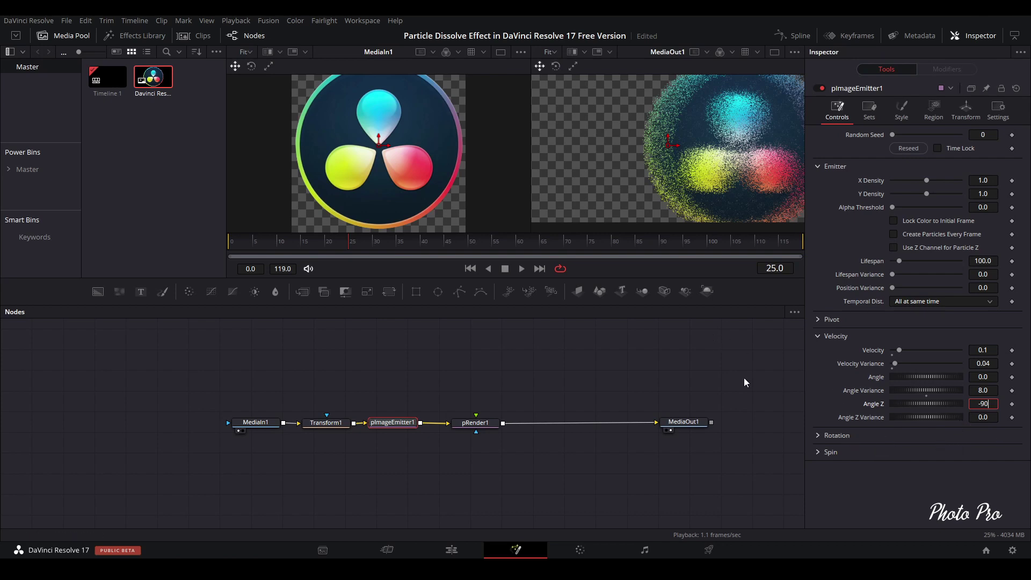
- Commit Angle Z at -90 and play the dissolve from frame 25
key("Return")
left_click(519, 269)
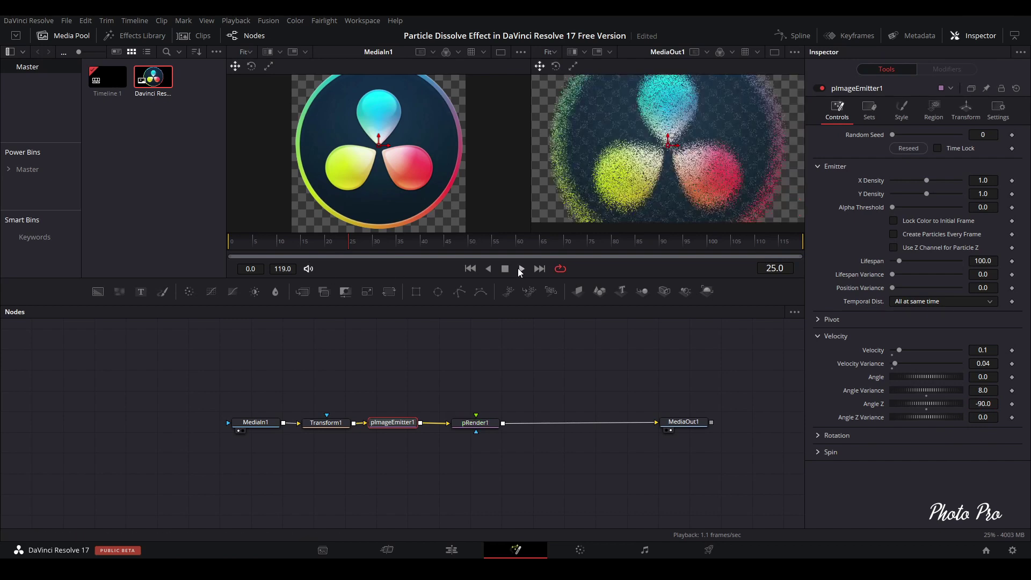
left_click(522, 270)
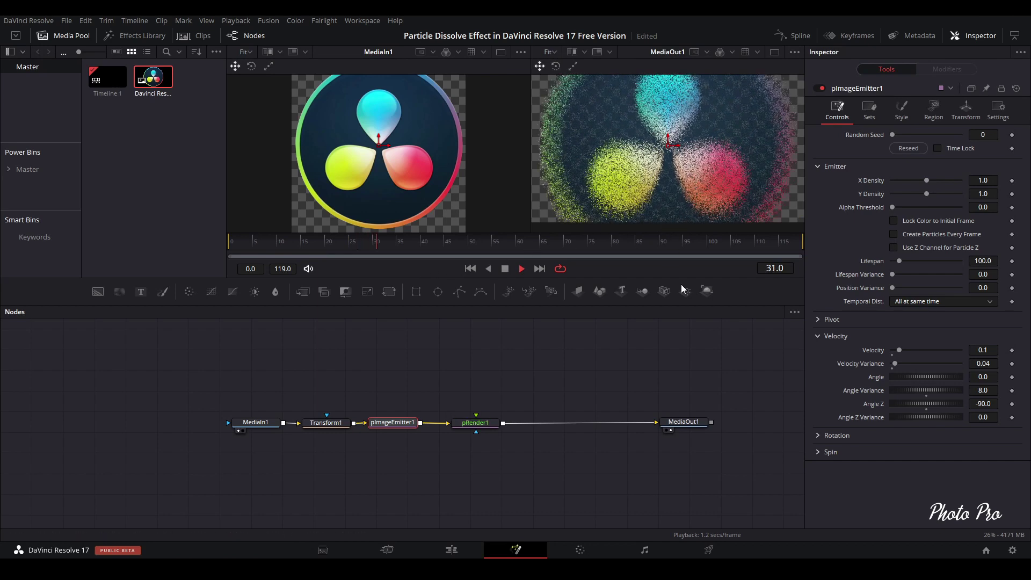
- Replace the Angle Z Variance value so it reads 0.14
left_click(983, 416)
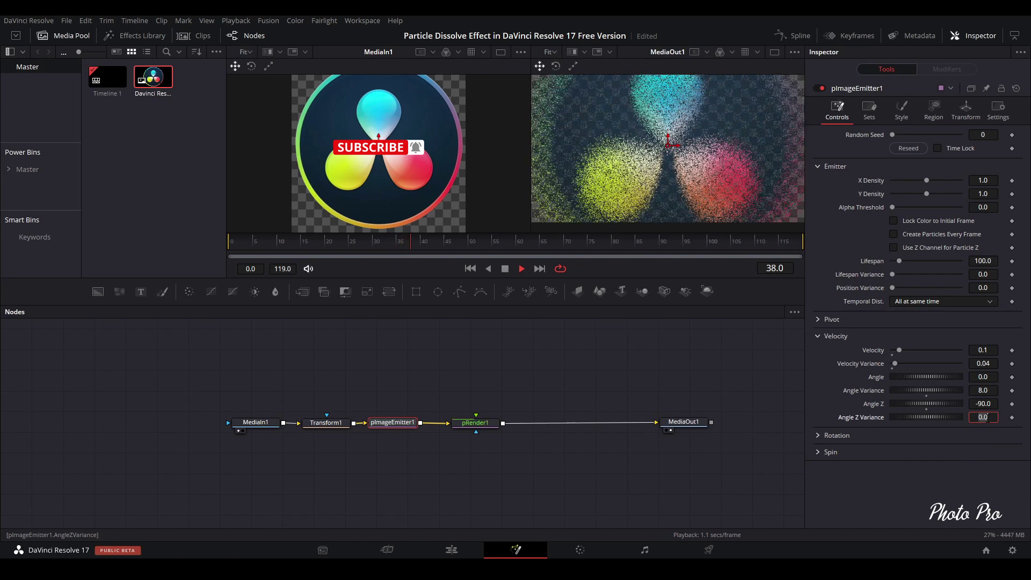
key("ctrl+a")
key("BackSpace")
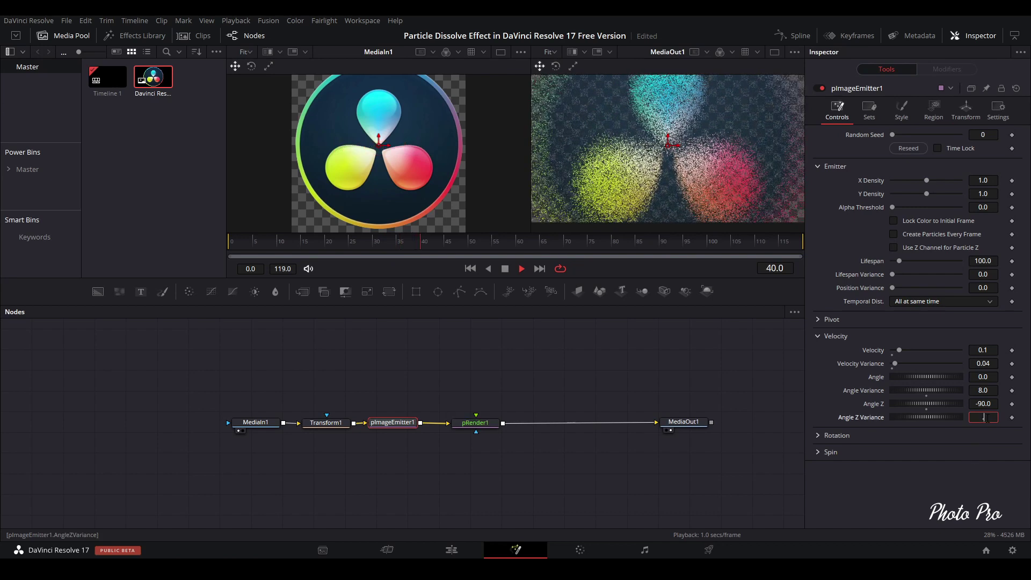
type(".14")
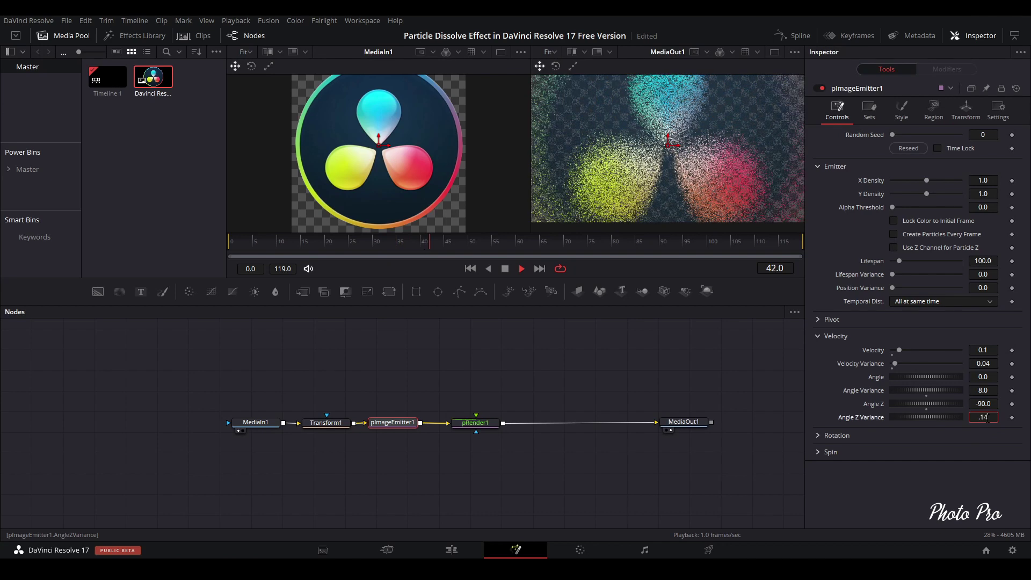
key("Return")
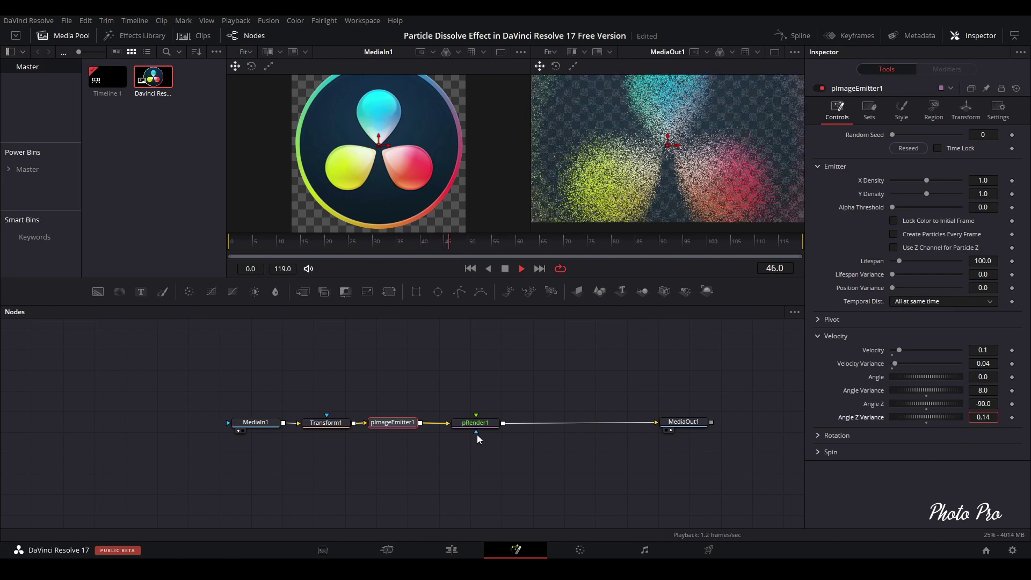
- Move the MediaIn1-to-pRender1 node chain right to the graph centre, then deselect it
left_click_drag(218, 390, 499, 484)
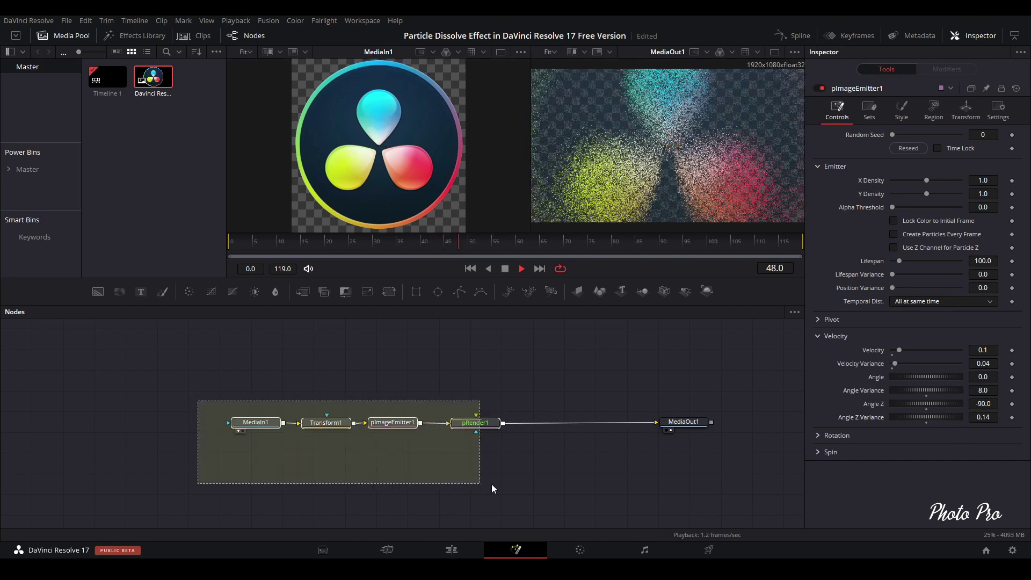
left_click_drag(476, 422, 596, 421)
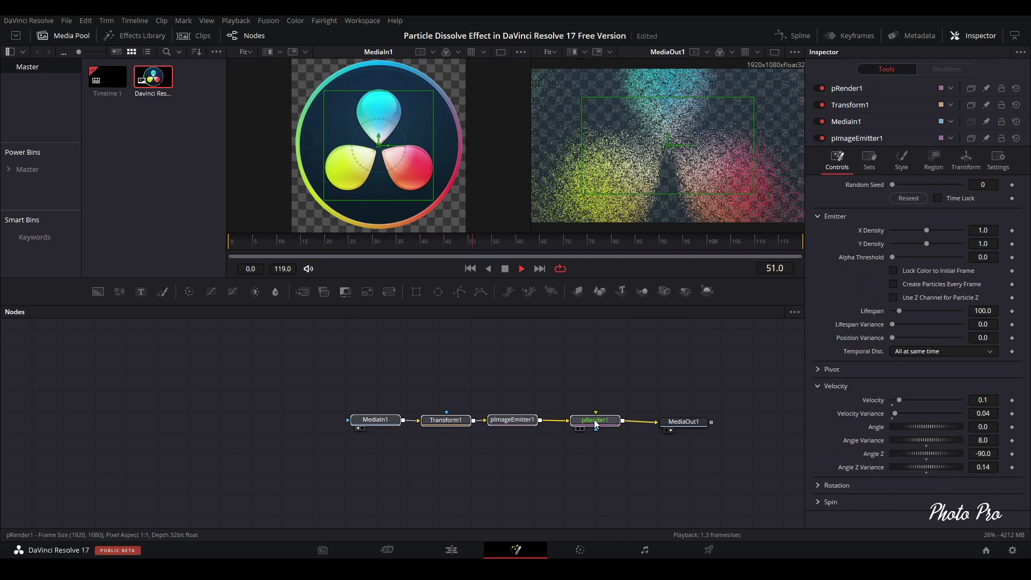
left_click(592, 456)
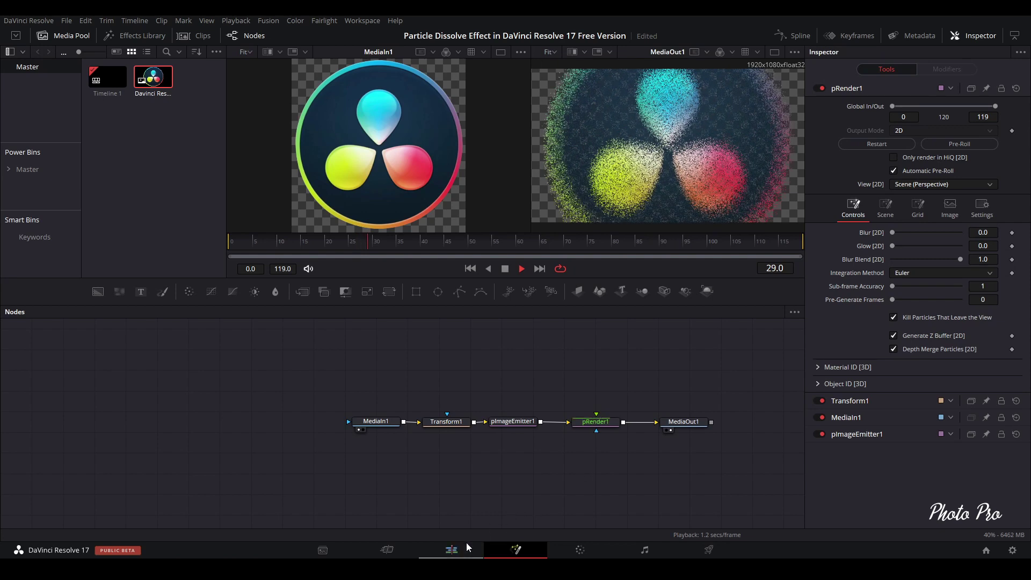
- Return to the Edit page, put the playhead near the clip start, and browse the menus
left_click(454, 549)
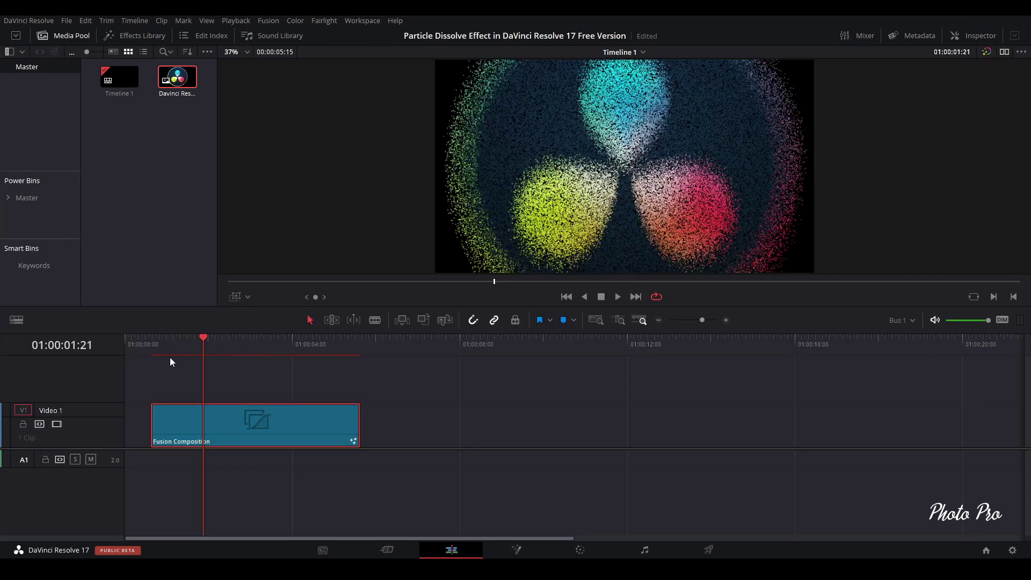
left_click(155, 340)
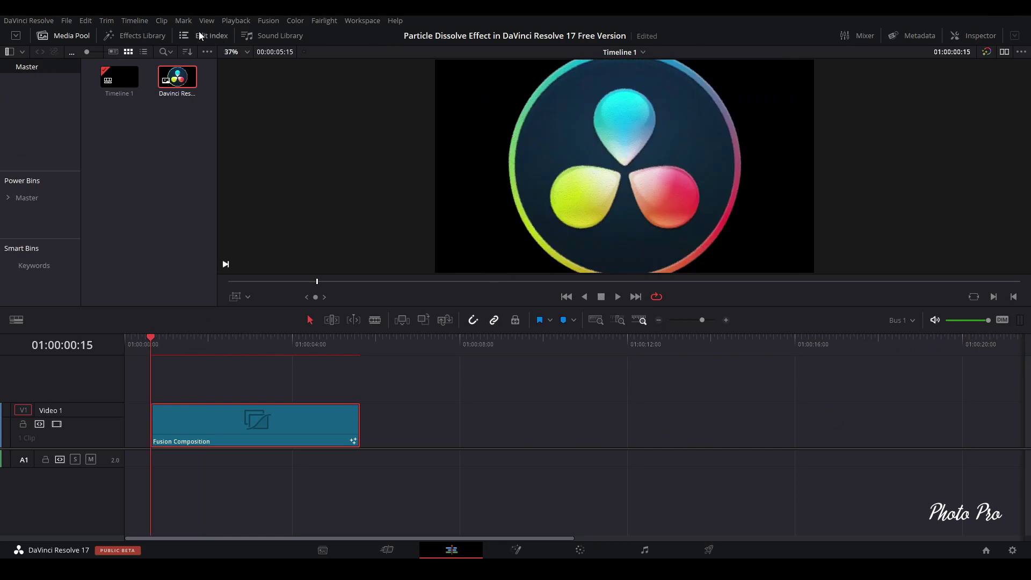
left_click(236, 21)
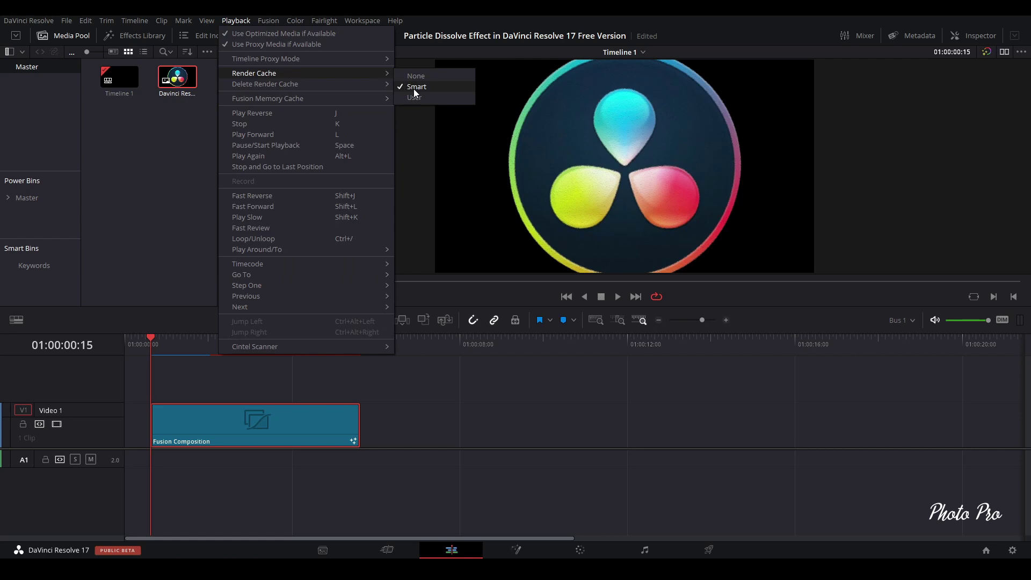
mouse_move(295, 20)
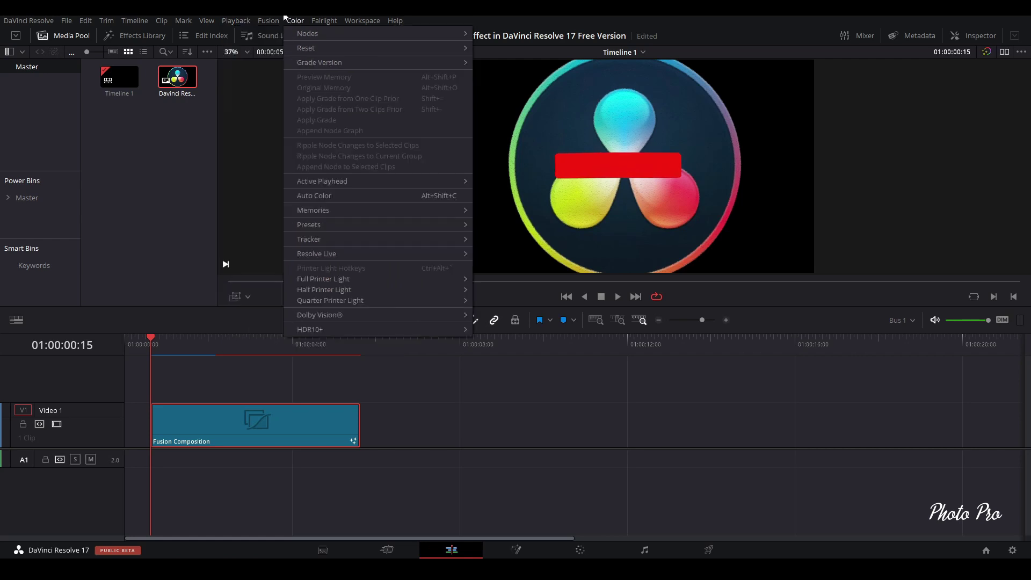
left_click(285, 19)
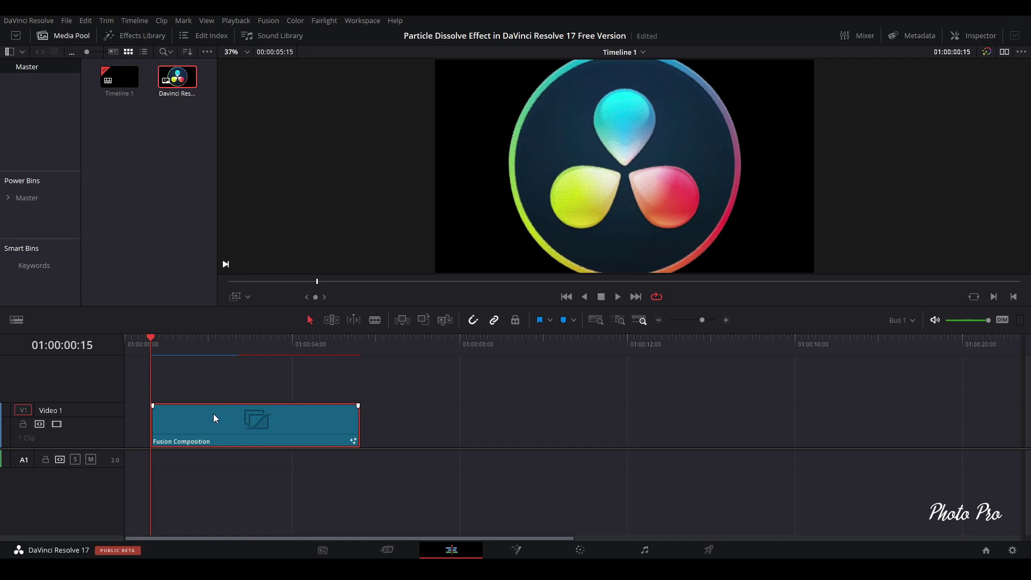
- Raise the Fusion Composition to V2, import 'City at night', and place it on V1
left_click_drag(214, 417, 213, 394)
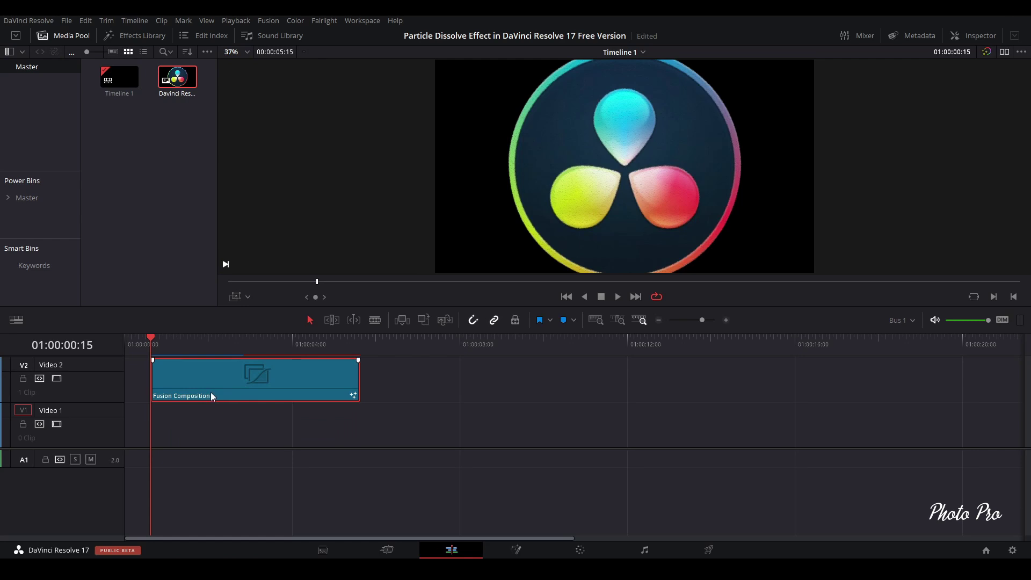
right_click(137, 165)
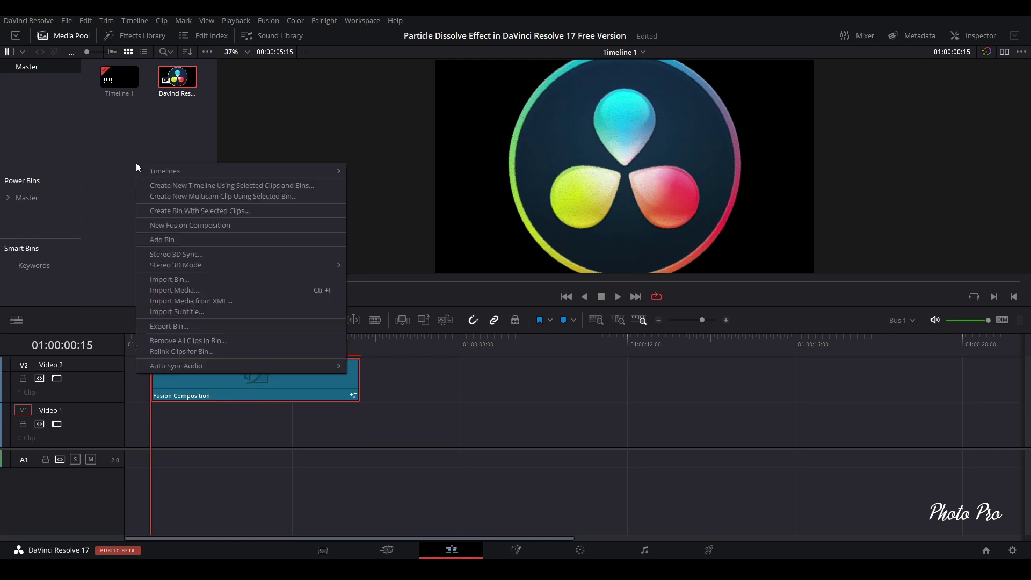
left_click(165, 291)
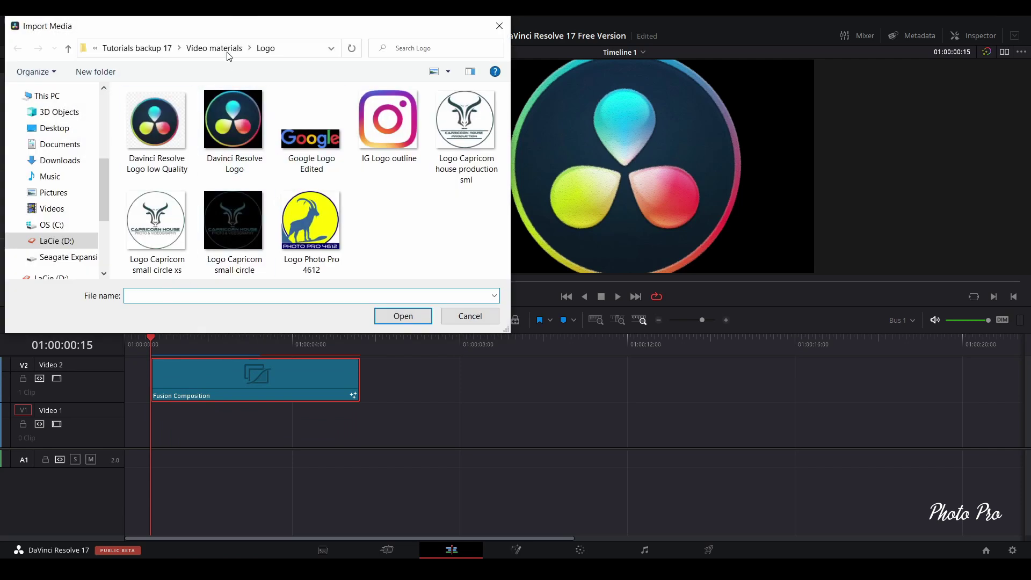
left_click(213, 49)
scroll(338, 161, "up", 2)
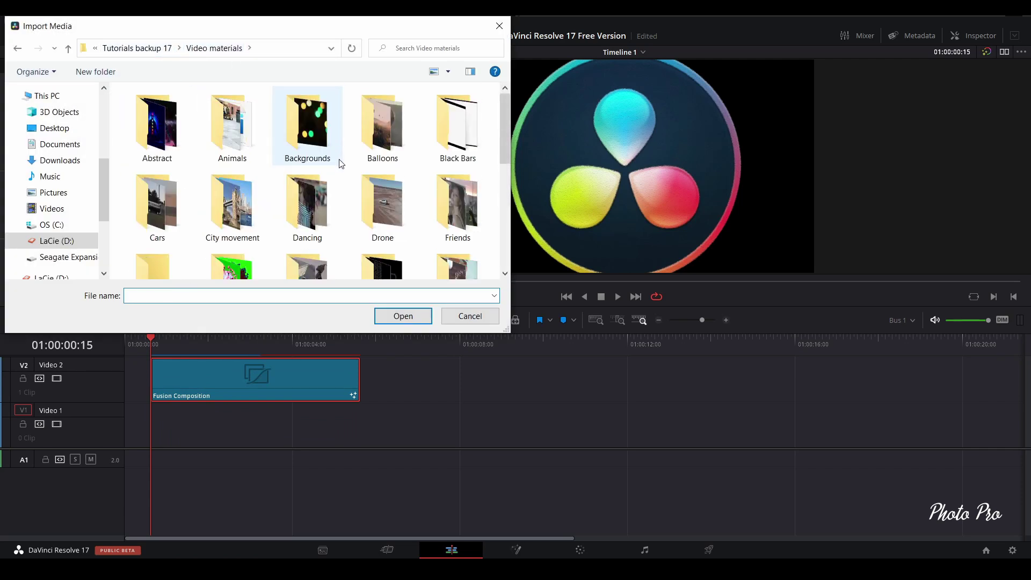
double_click(232, 205)
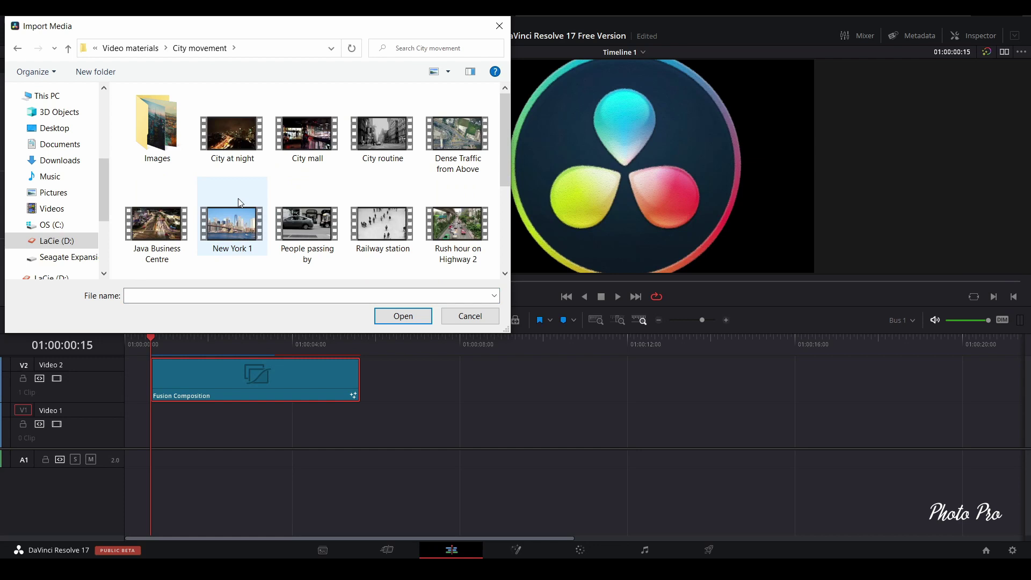
left_click(232, 133)
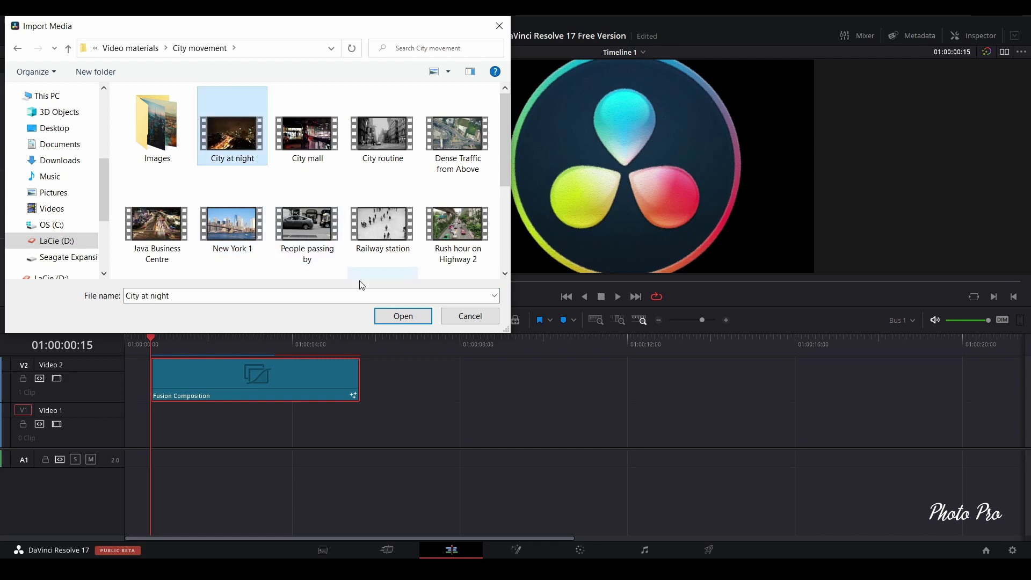
left_click(402, 316)
mouse_move(136, 126)
left_mouse_down()
mouse_move(152, 437)
mouse_move(127, 431)
left_mouse_up()
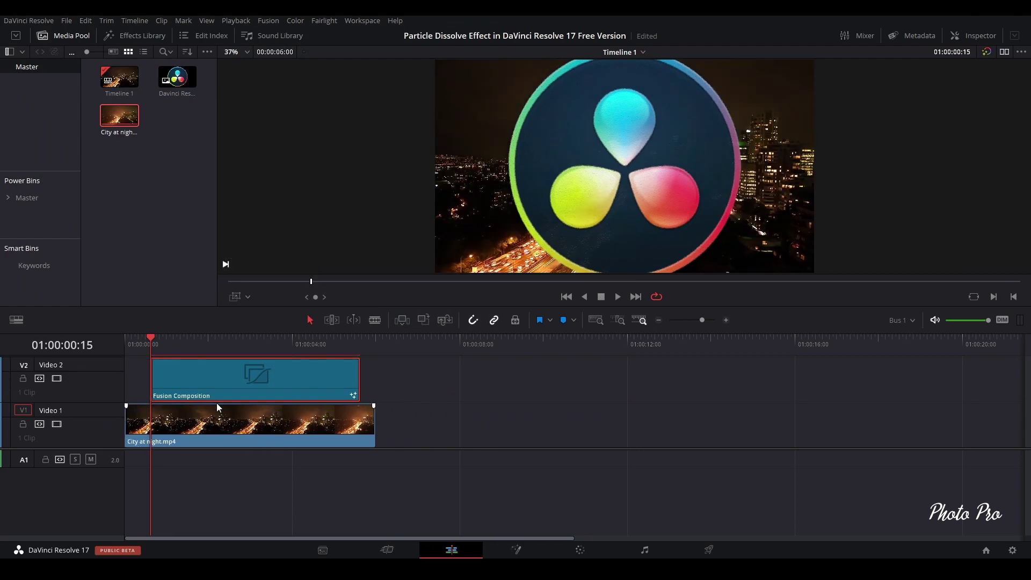
- Align the Fusion Composition's end with City at night and play the composite from the start
left_click(239, 375)
left_click_drag(245, 379, 261, 379)
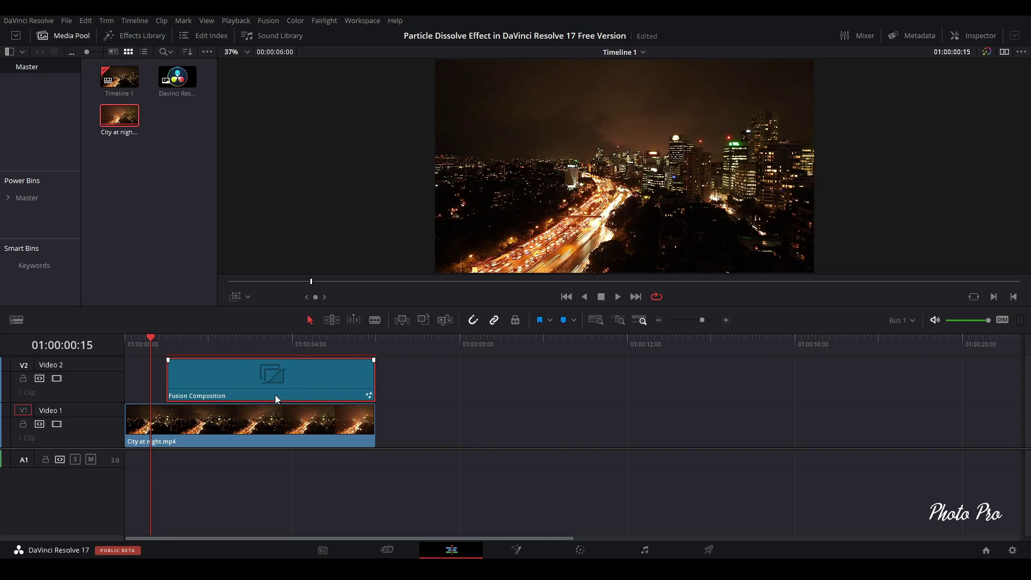
left_click_drag(153, 344, 126, 344)
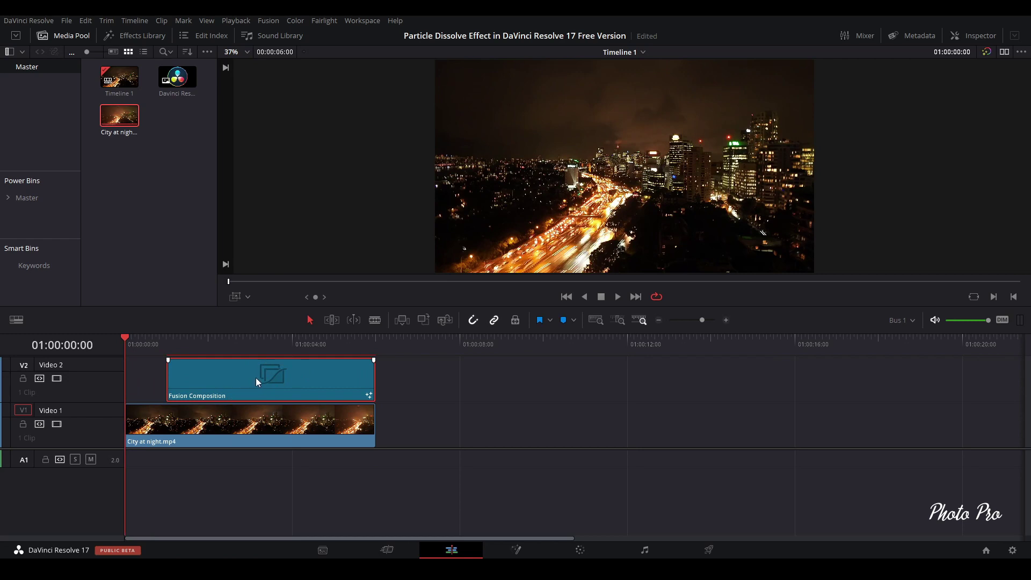
left_click(617, 296)
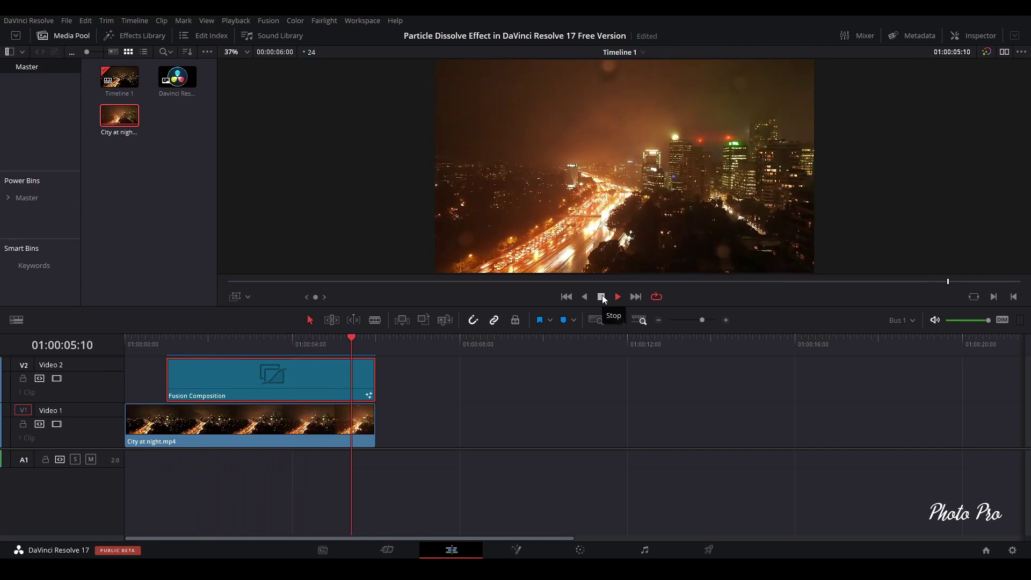
left_click(602, 296)
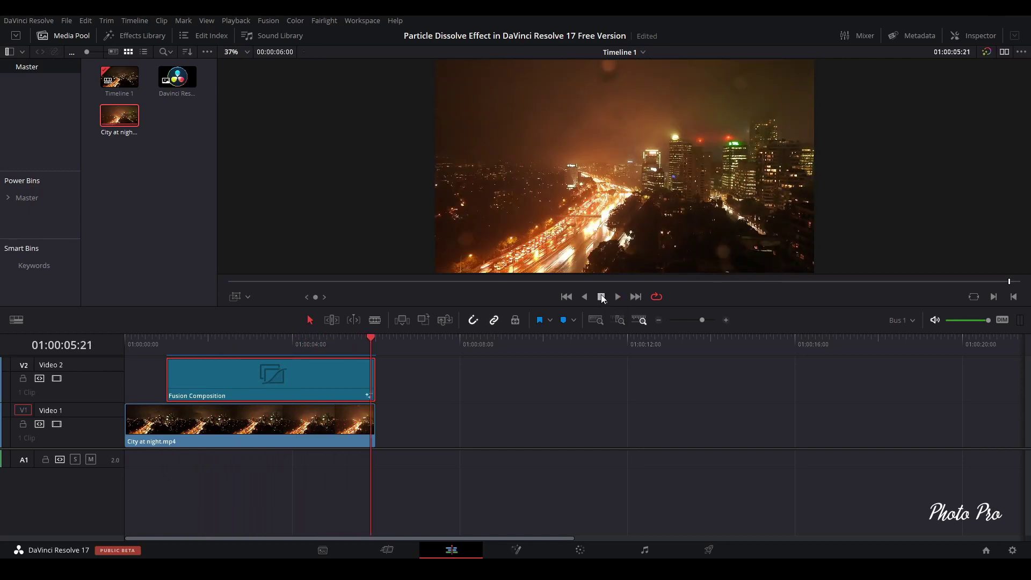